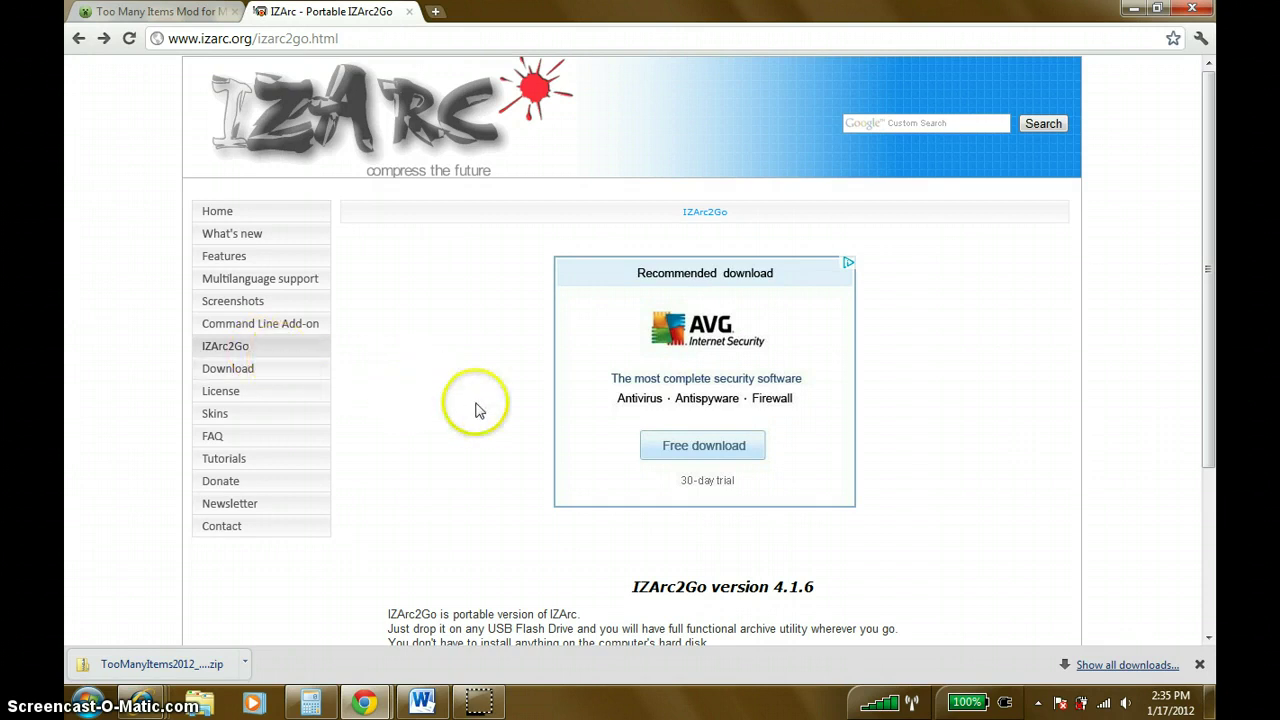
Read the IZArc2Go description, highlighting the sentence that it needs no installation.
{"action": "scroll", "coordinate": [480, 410], "scroll_direction": "down", "scroll_amount": 3}
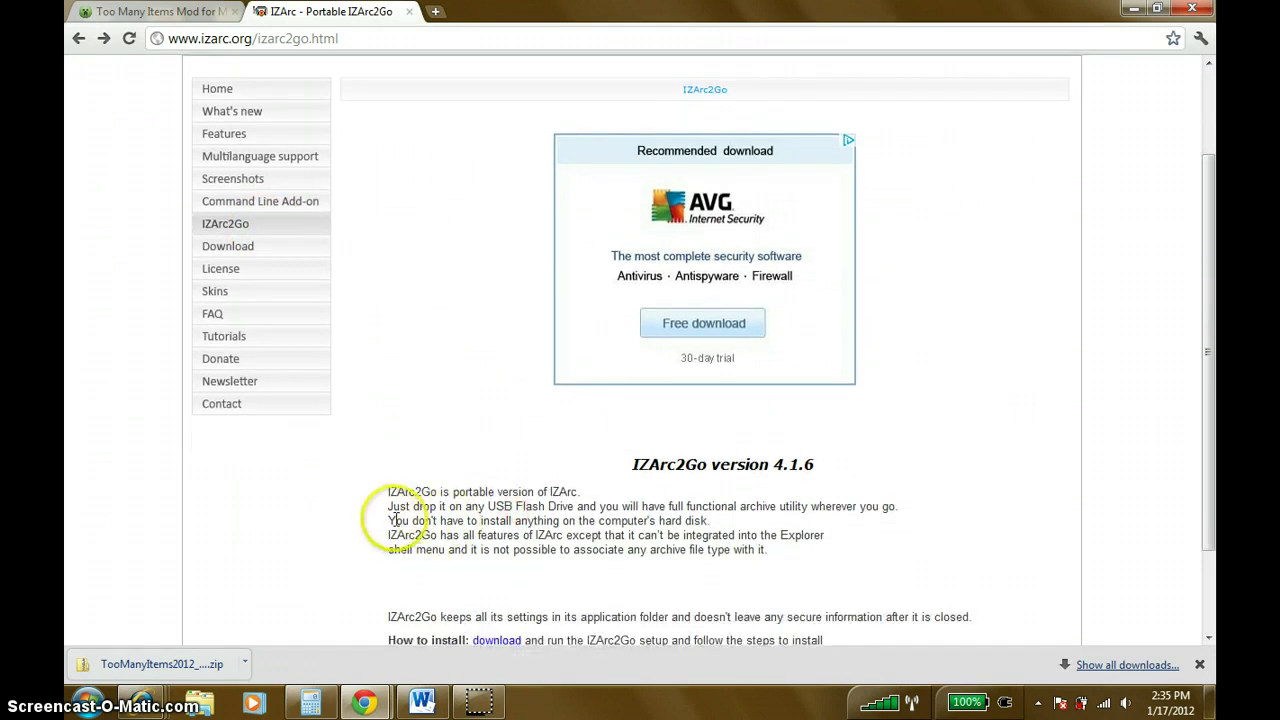
{"action": "left_click", "coordinate": [390, 520]}
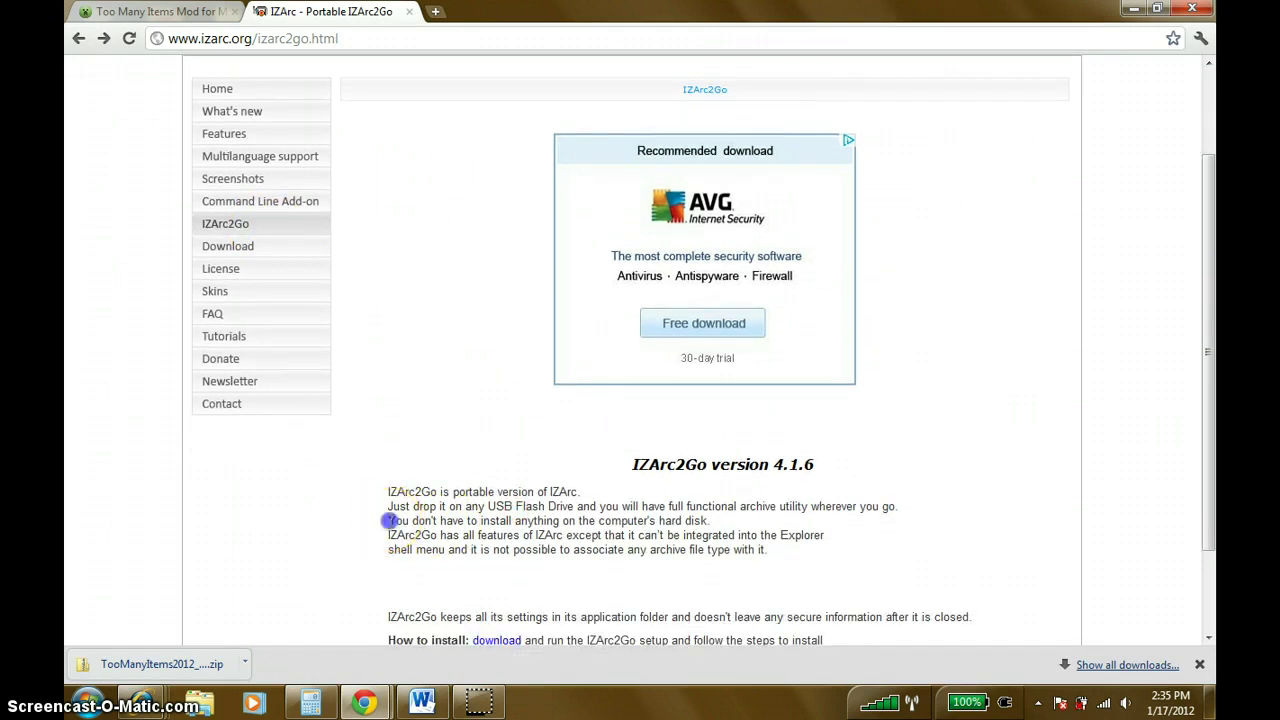
{"action": "left_click_drag", "start_coordinate": [490, 519], "coordinate": [635, 520]}
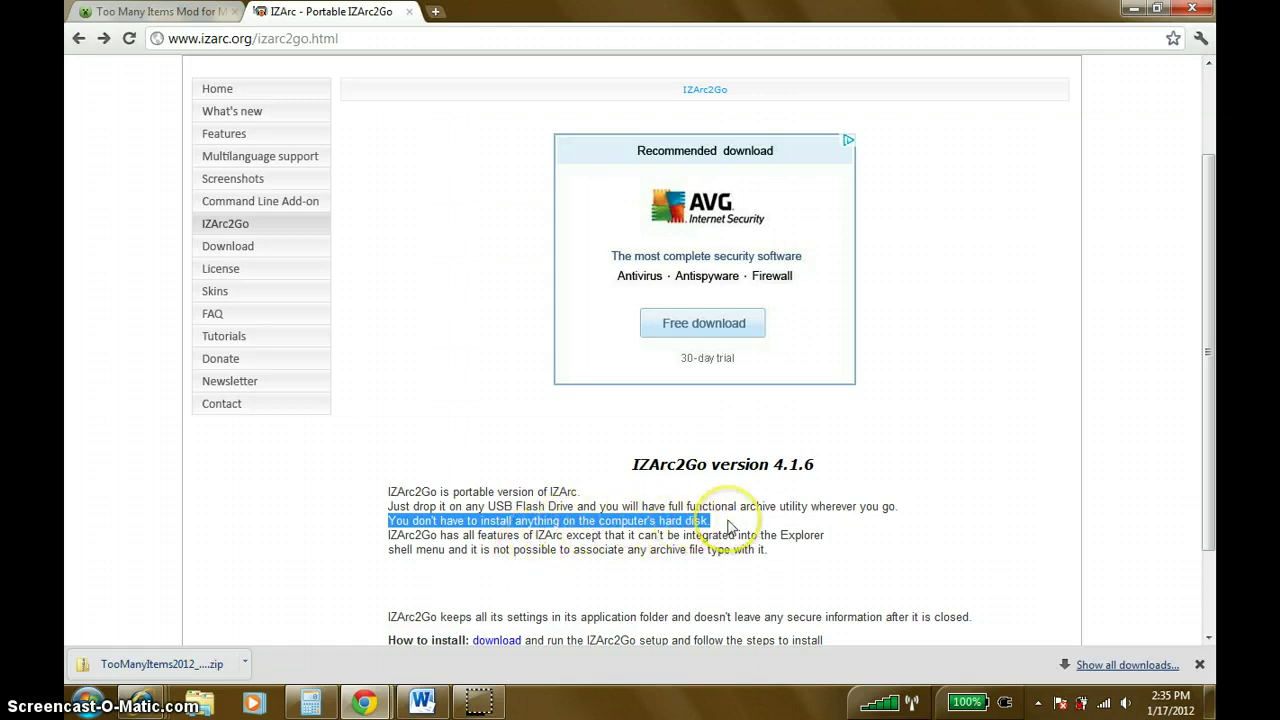
{"action": "left_click", "coordinate": [591, 493]}
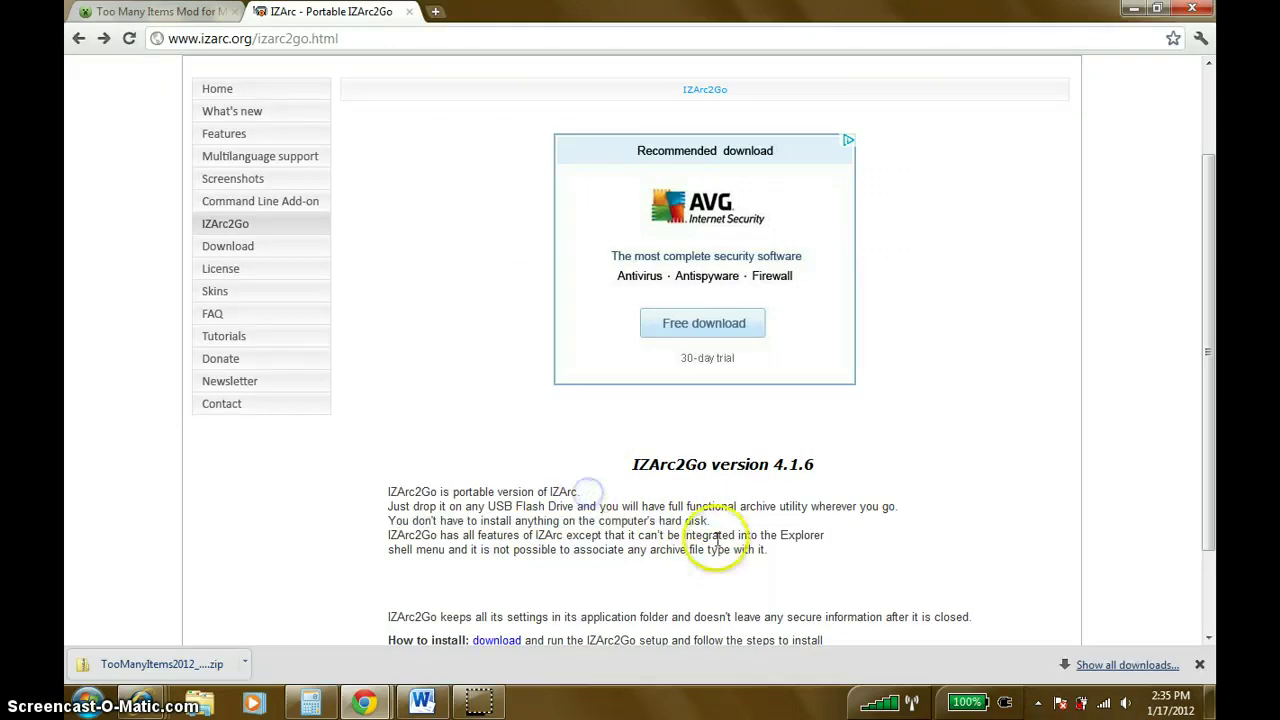
{"action": "left_click_drag", "start_coordinate": [768, 550], "coordinate": [390, 478]}
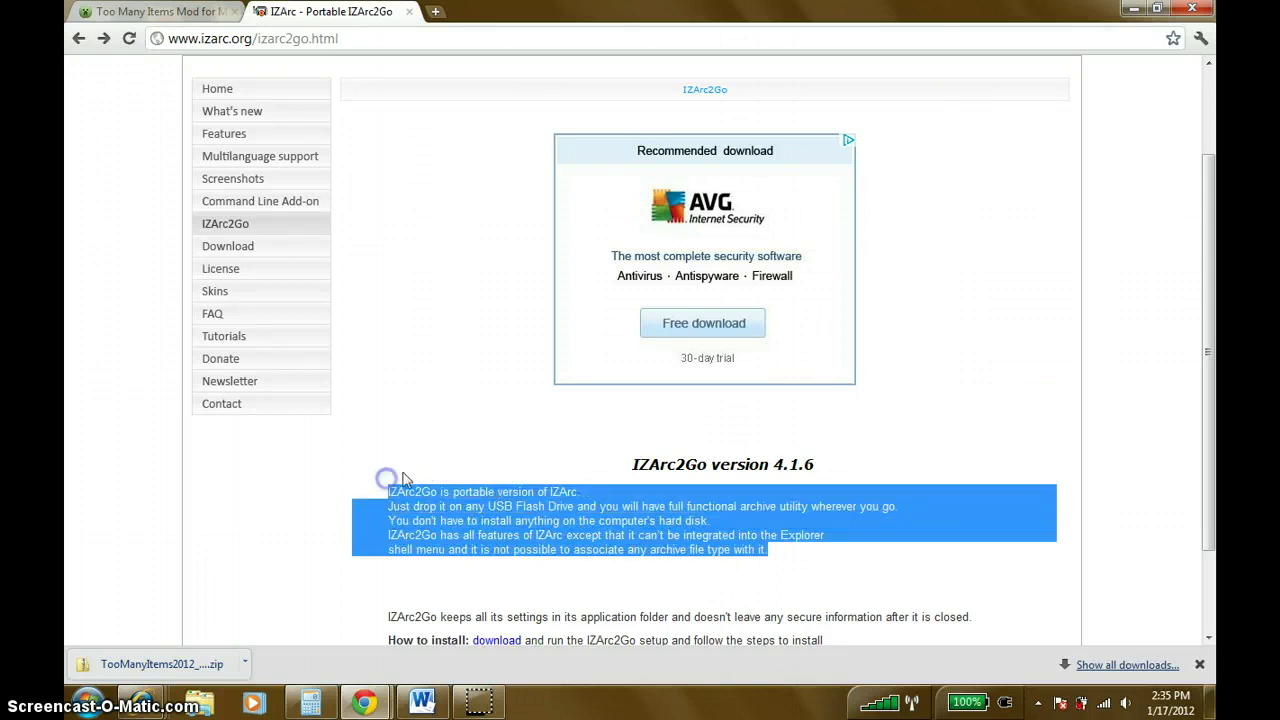
{"action": "left_click", "coordinate": [437, 447]}
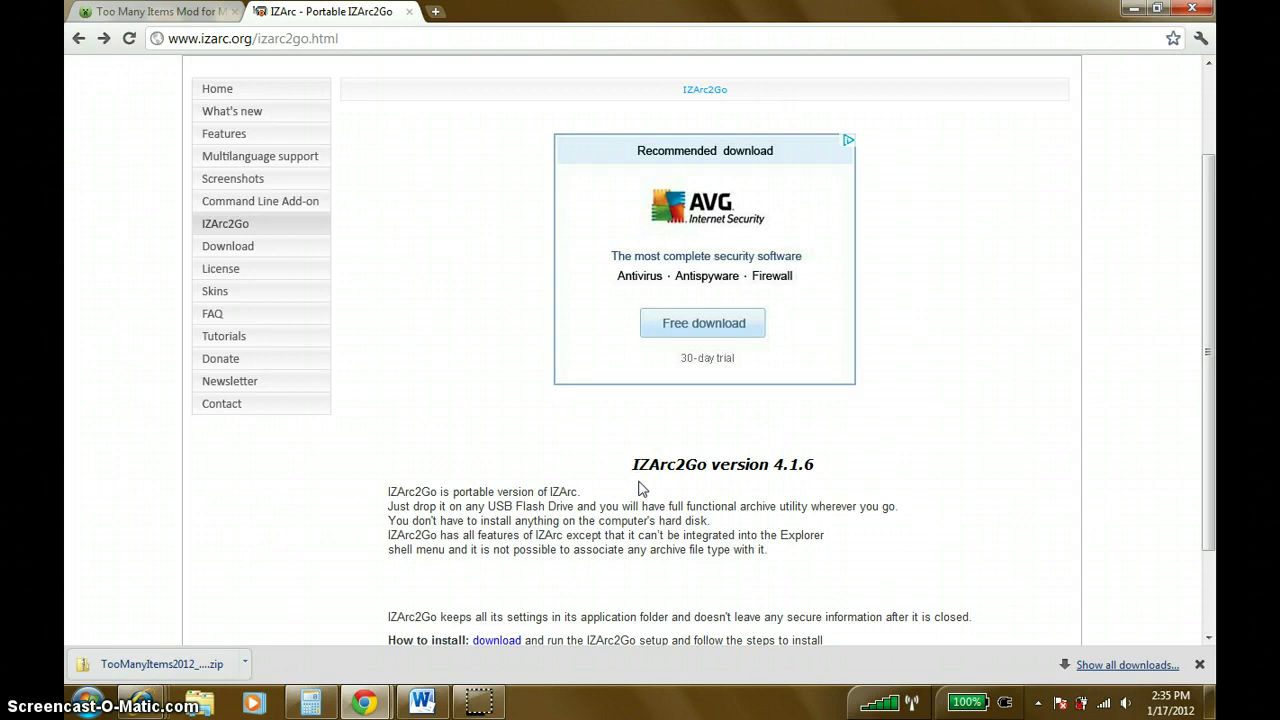
Follow the install line's 'download' link to izarc.org/download.html.
{"action": "middle_click", "coordinate": [553, 437]}
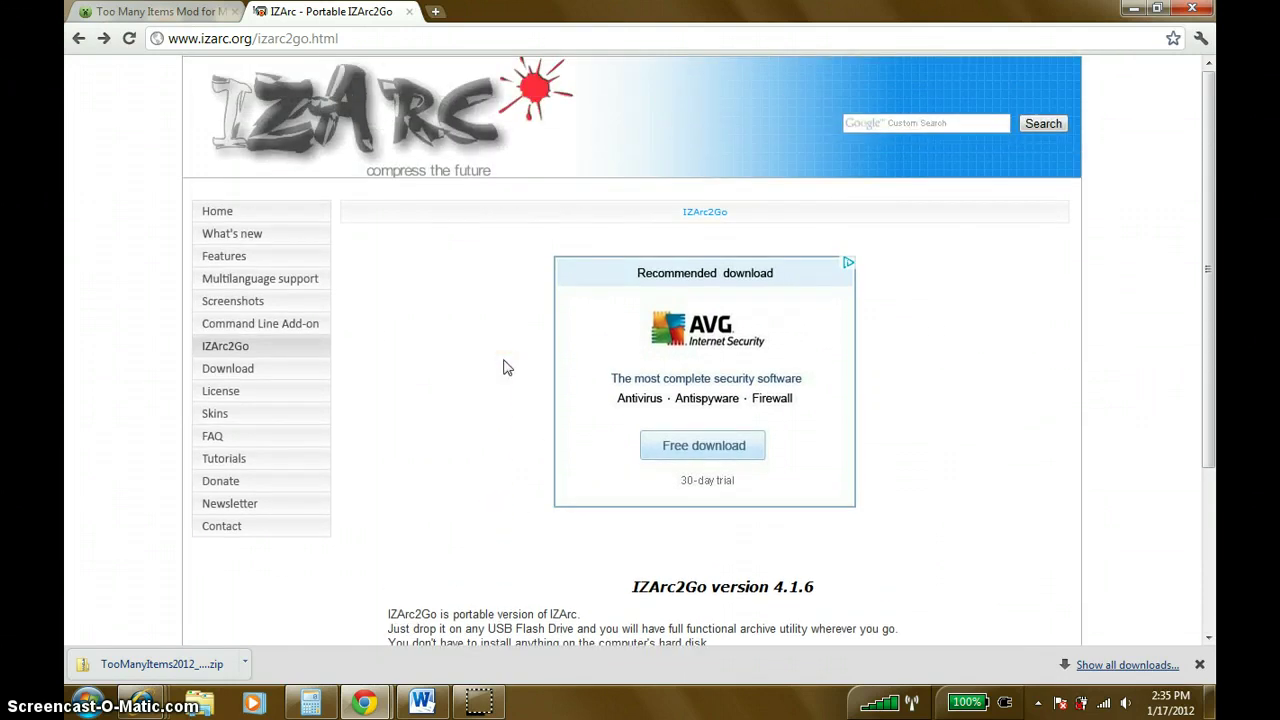
{"action": "middle_click", "coordinate": [508, 373]}
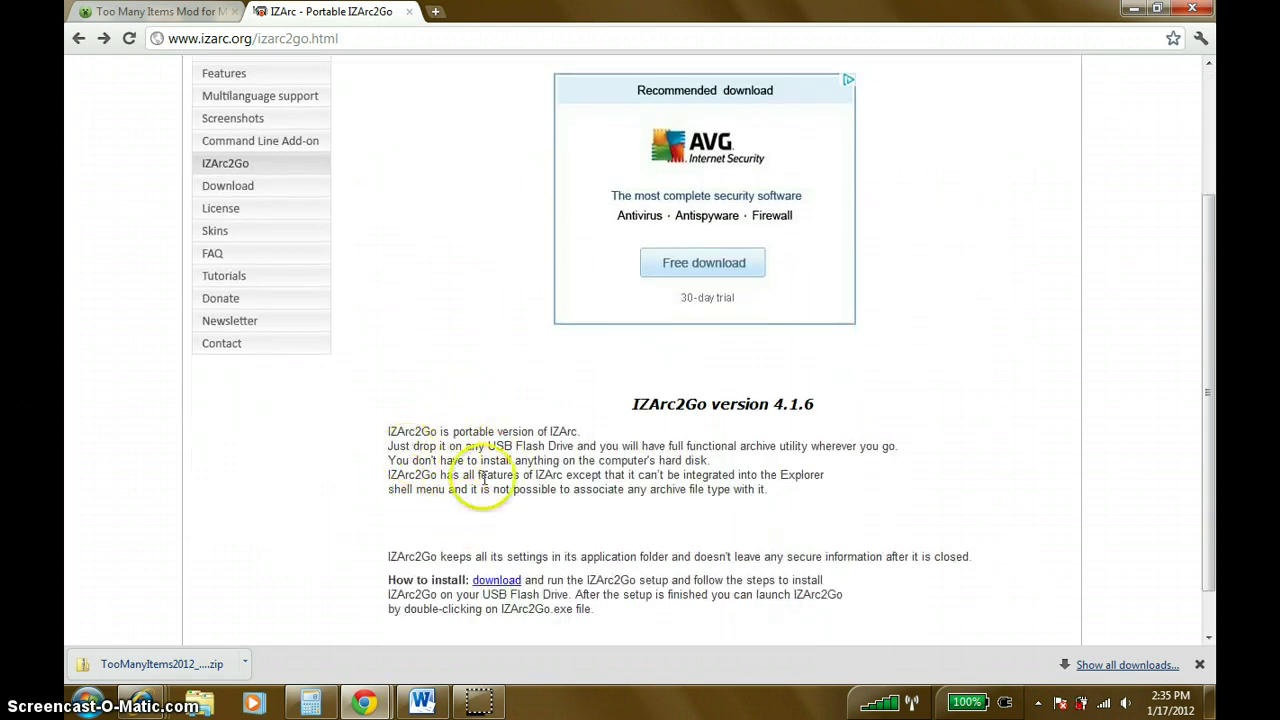
{"action": "left_click", "coordinate": [499, 584]}
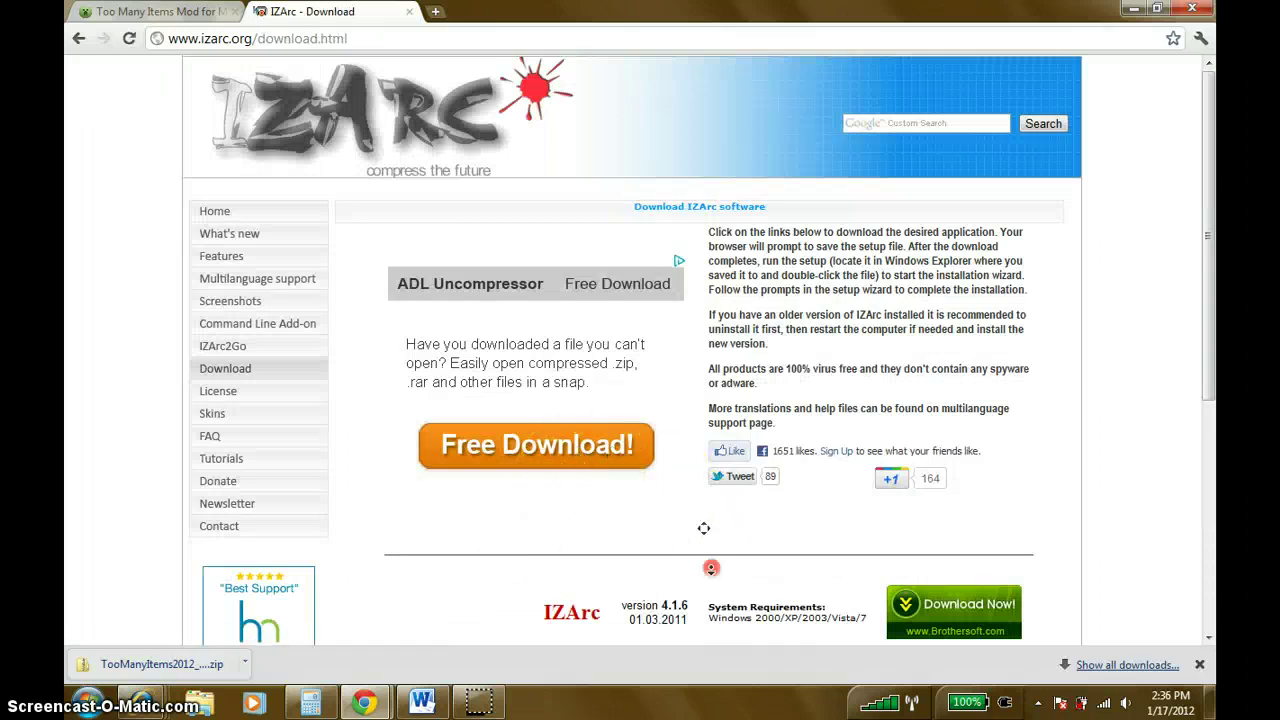
Scroll to the product rows and highlight the IZArc2Go 4.1.6 download row.
{"action": "scroll", "coordinate": [700, 540], "scroll_direction": "down", "scroll_amount": 3}
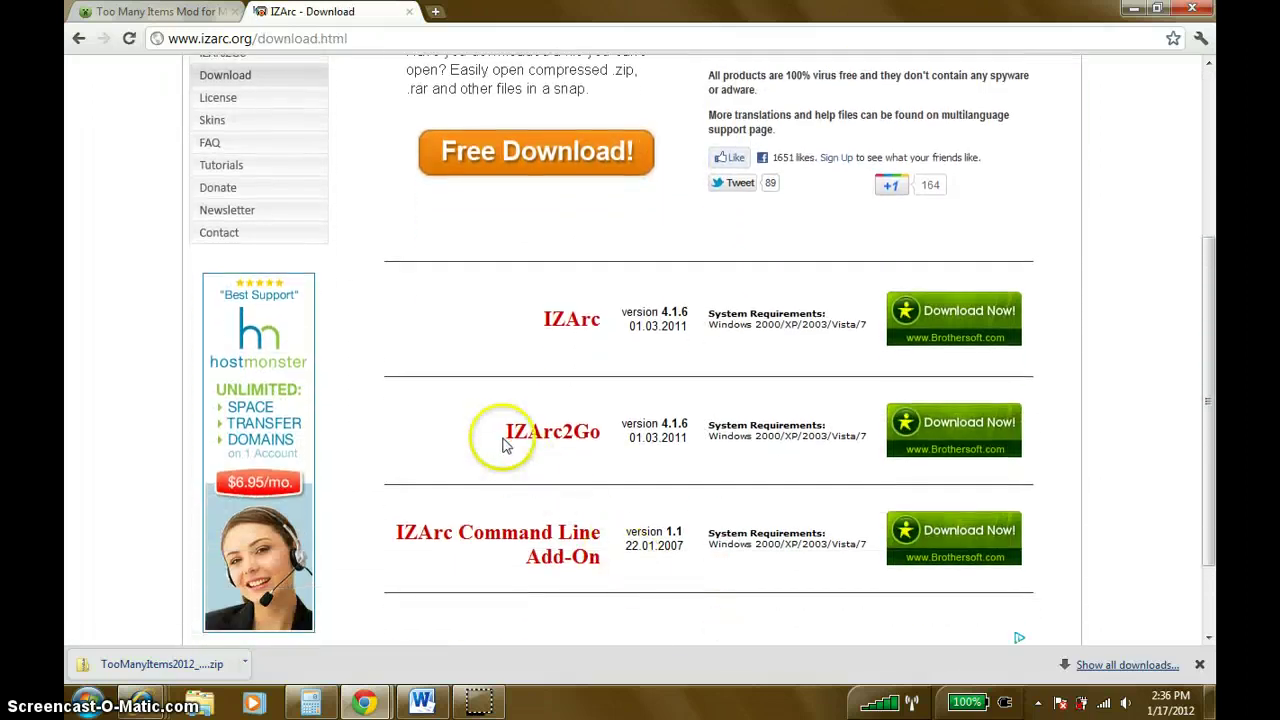
{"action": "left_click_drag", "start_coordinate": [497, 429], "coordinate": [800, 458]}
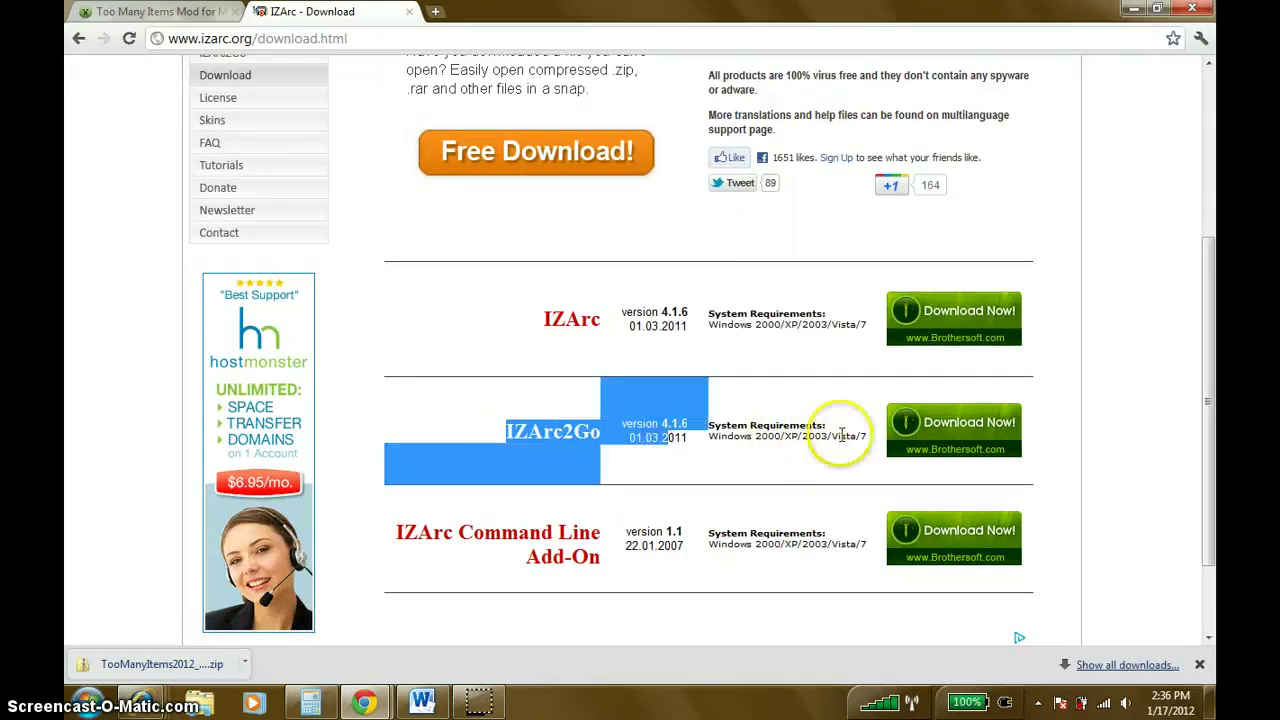
{"action": "left_click", "coordinate": [1094, 395]}
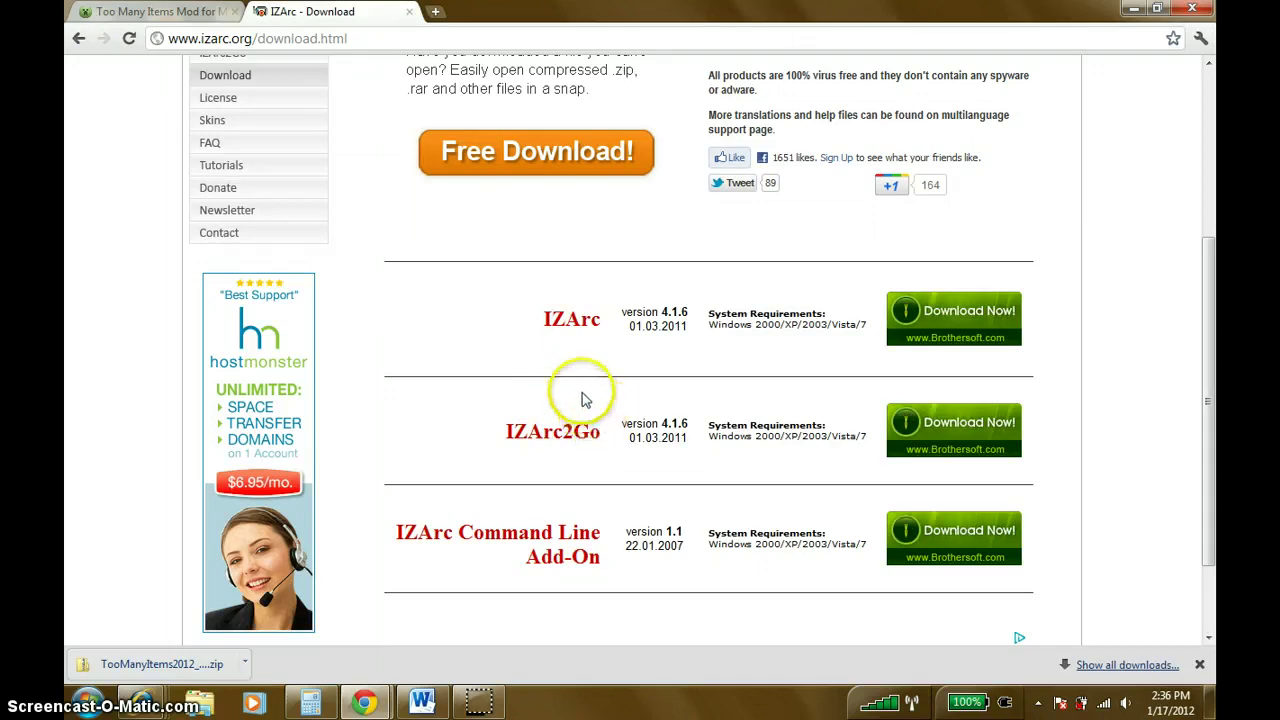
Switch to the Too Many Items Mod tab and scroll past the video to the 10-step install list.
{"action": "left_click", "coordinate": [184, 12]}
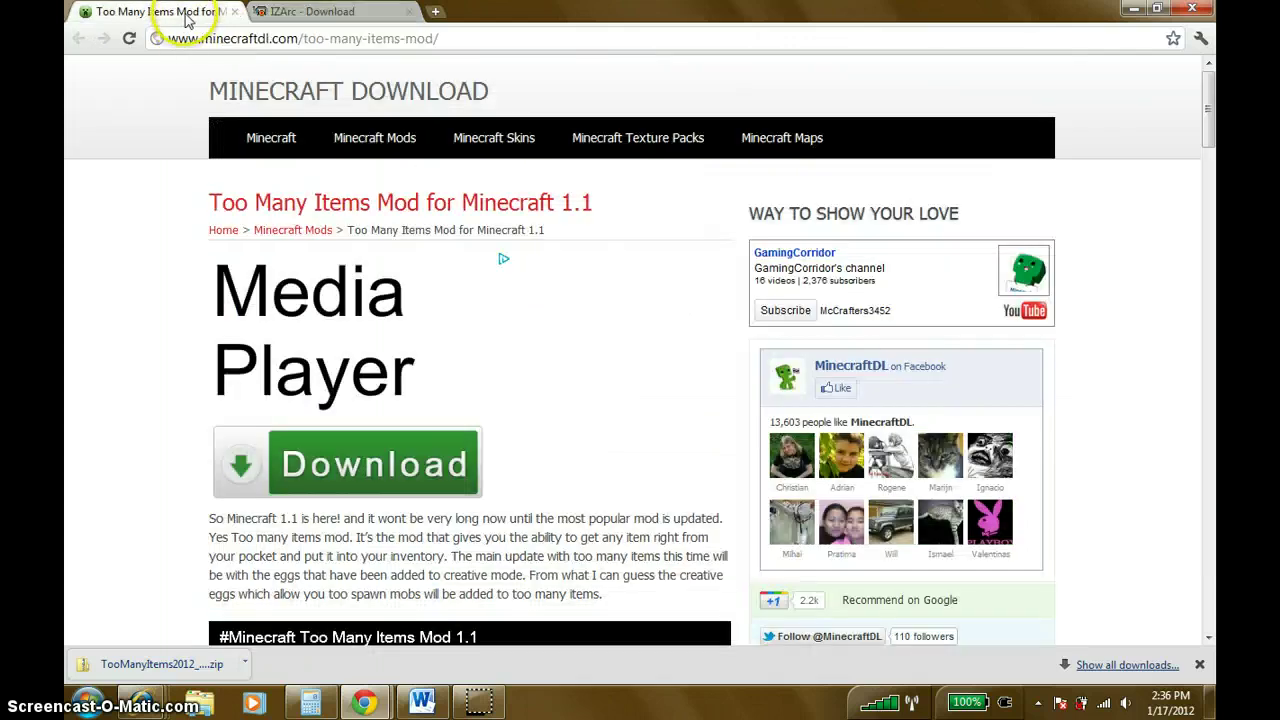
{"action": "middle_click", "coordinate": [169, 230]}
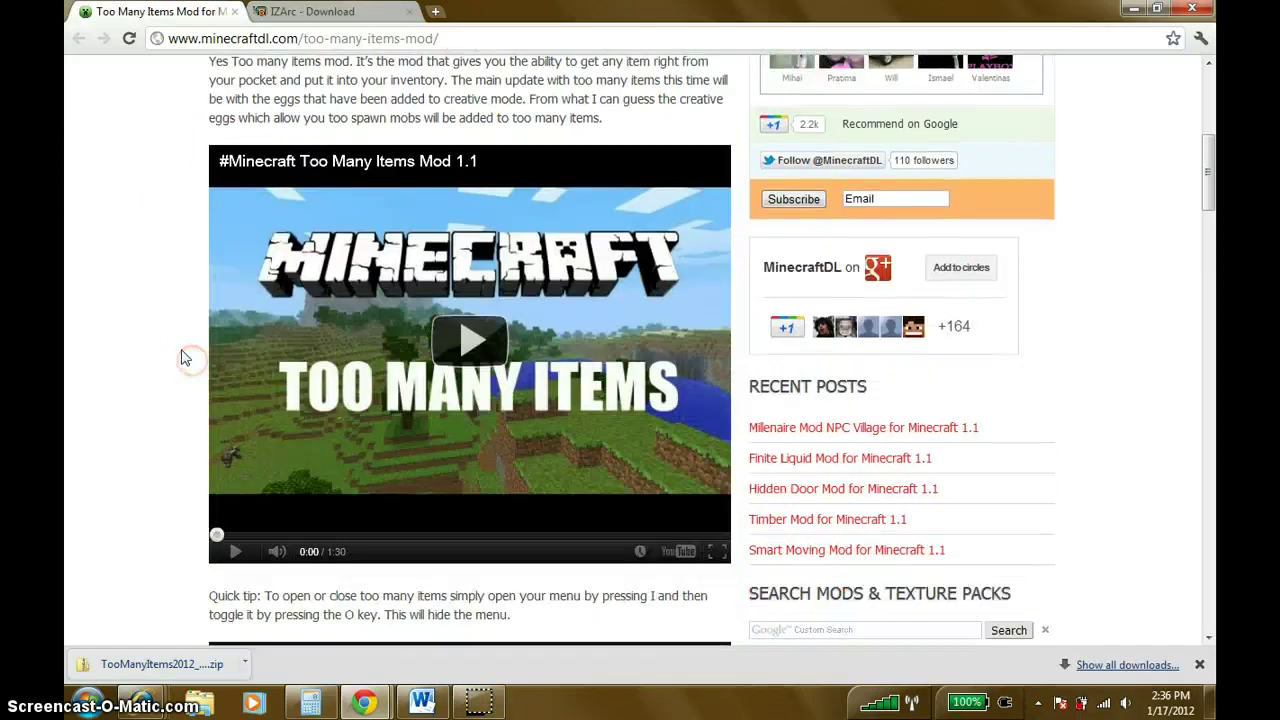
{"action": "middle_click", "coordinate": [167, 256]}
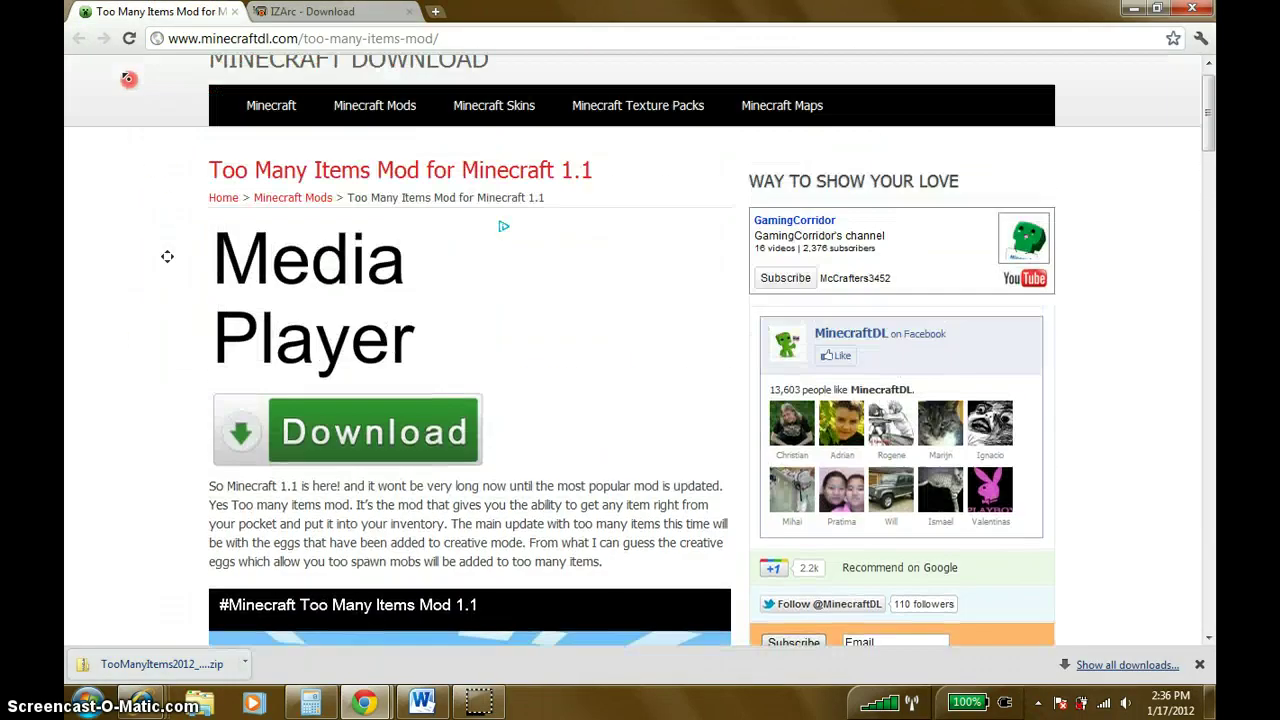
{"action": "middle_click", "coordinate": [160, 170]}
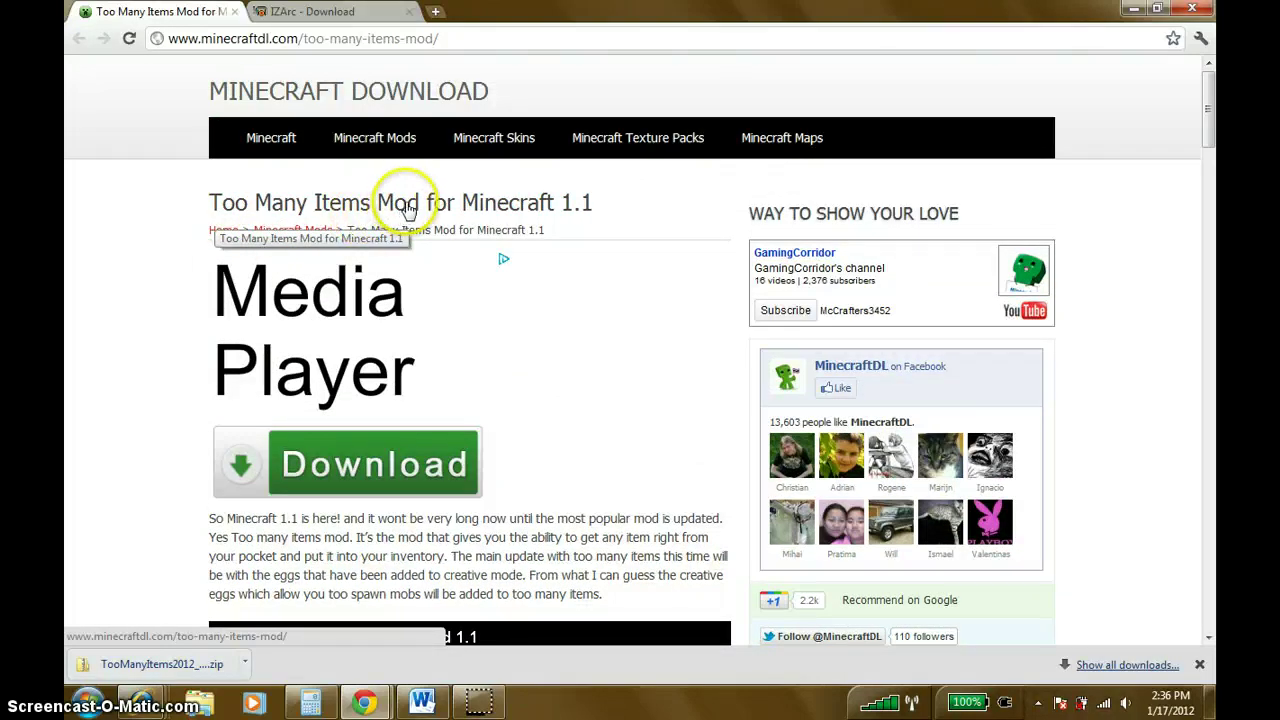
{"action": "middle_click", "coordinate": [645, 212]}
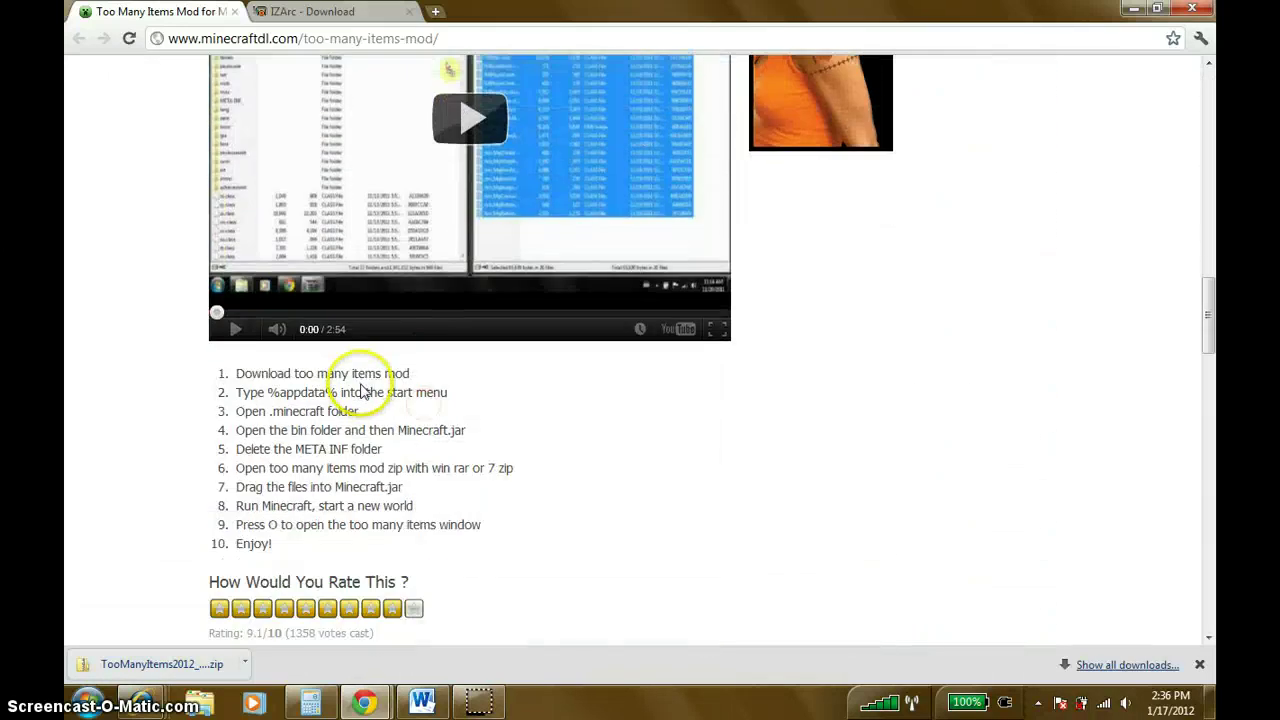
{"action": "middle_click", "coordinate": [392, 431]}
{"action": "left_click", "coordinate": [440, 526]}
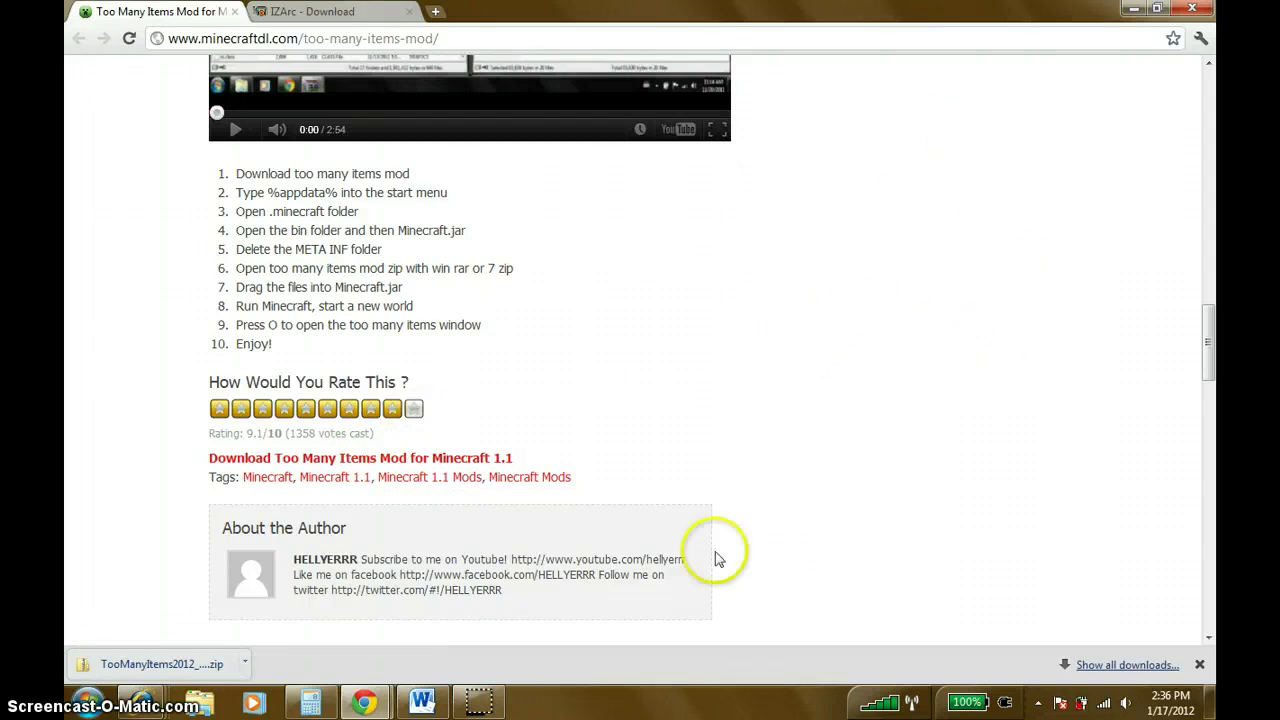
{"action": "left_click", "coordinate": [199, 703]}
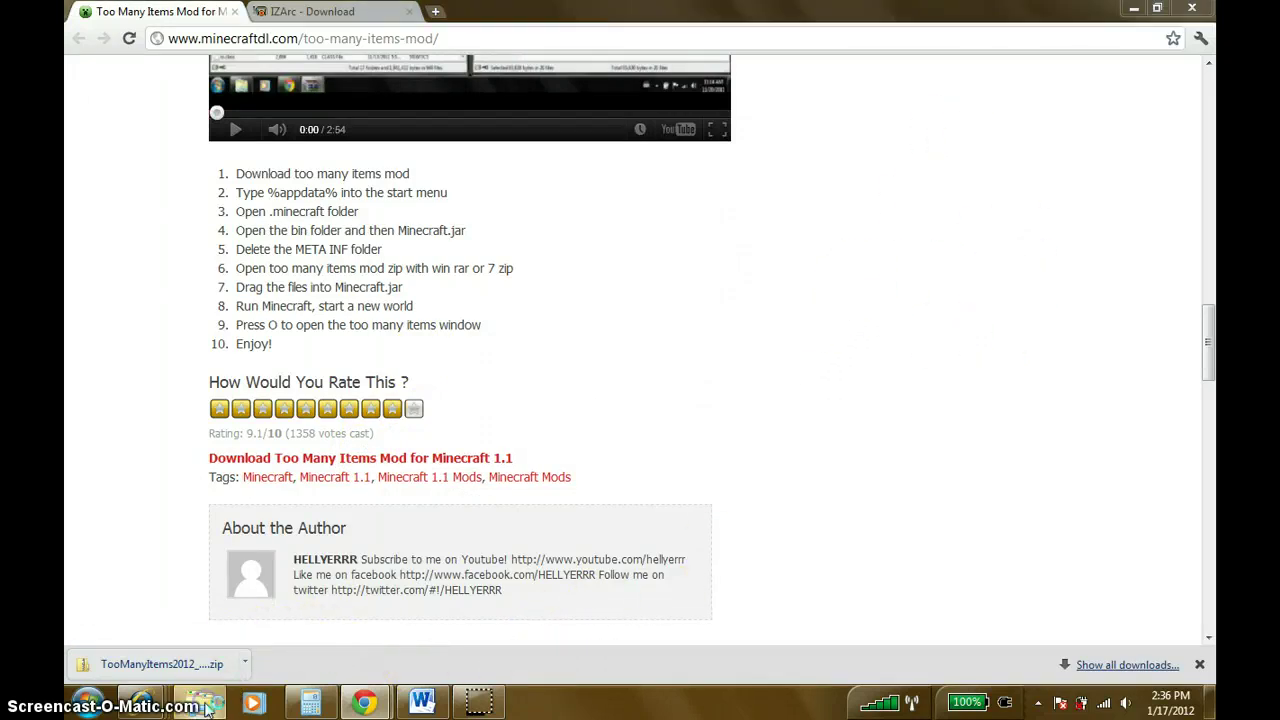
In Downloads, open the extracted TooManyItems2012_01_12 folder listing its 21 mod files, then minimize it.
{"action": "left_click", "coordinate": [357, 234]}
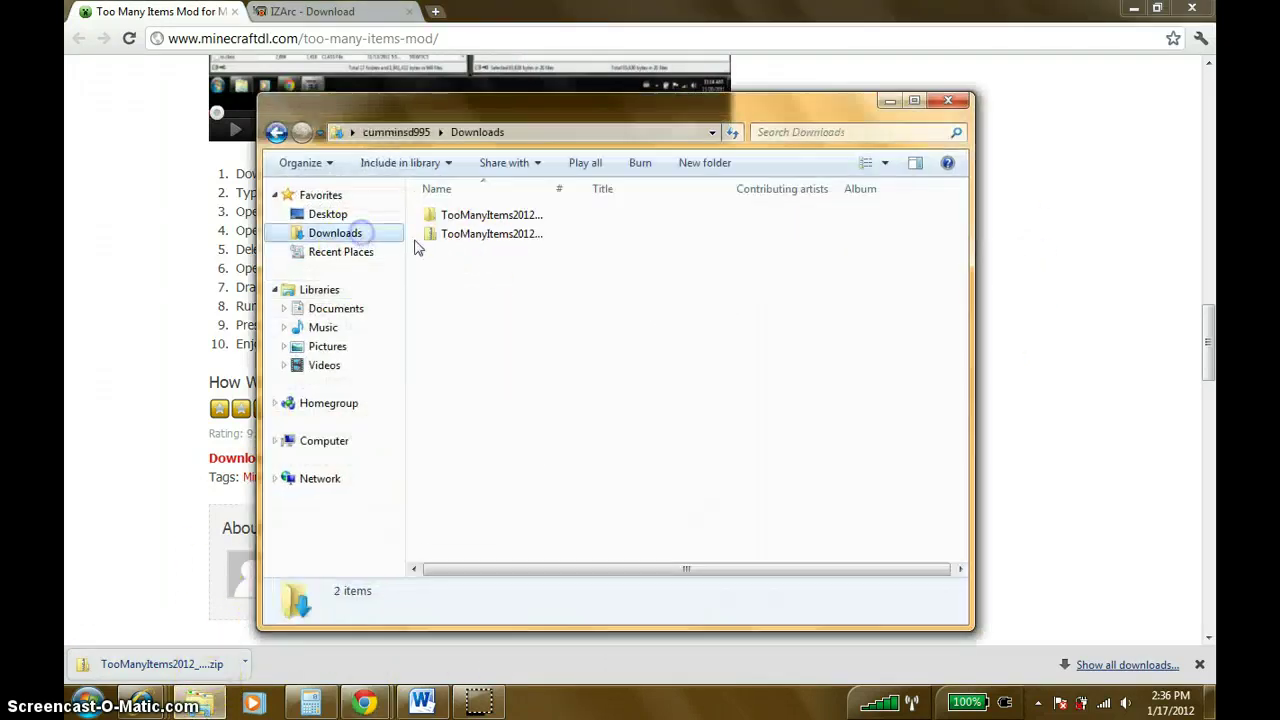
{"action": "left_click", "coordinate": [489, 237]}
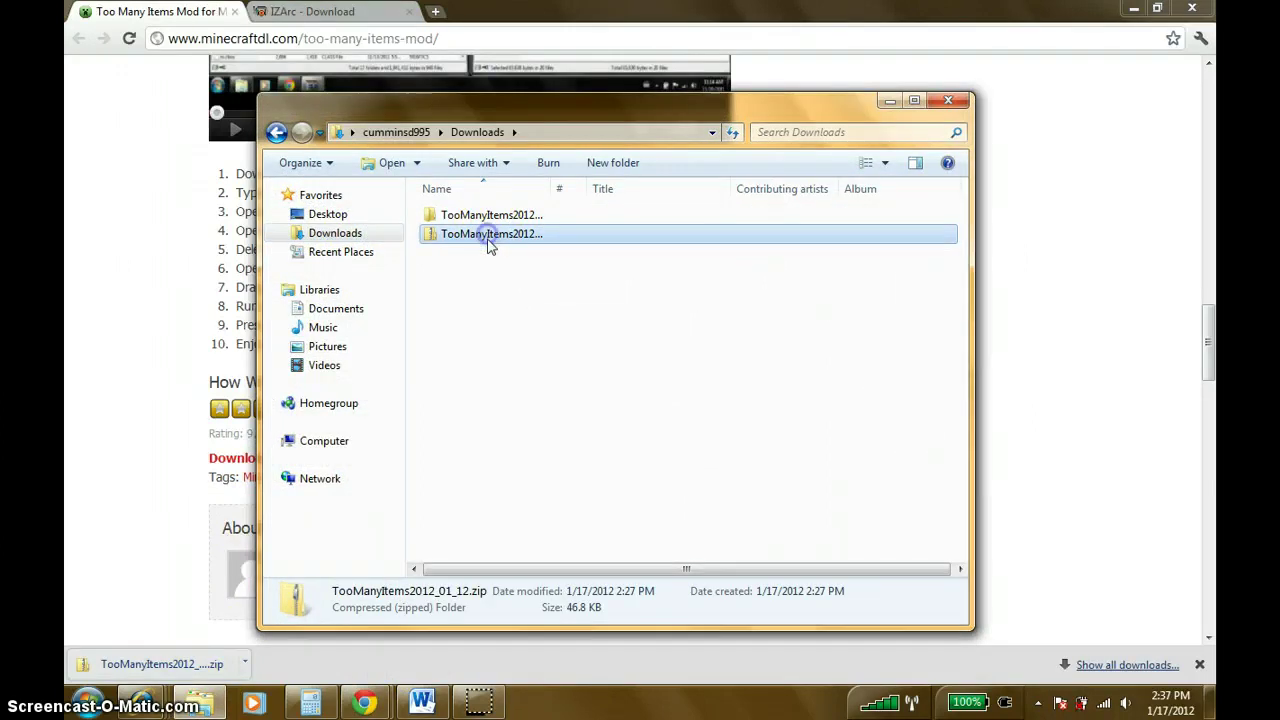
{"action": "double_click", "coordinate": [489, 237]}
{"action": "left_click", "coordinate": [278, 133]}
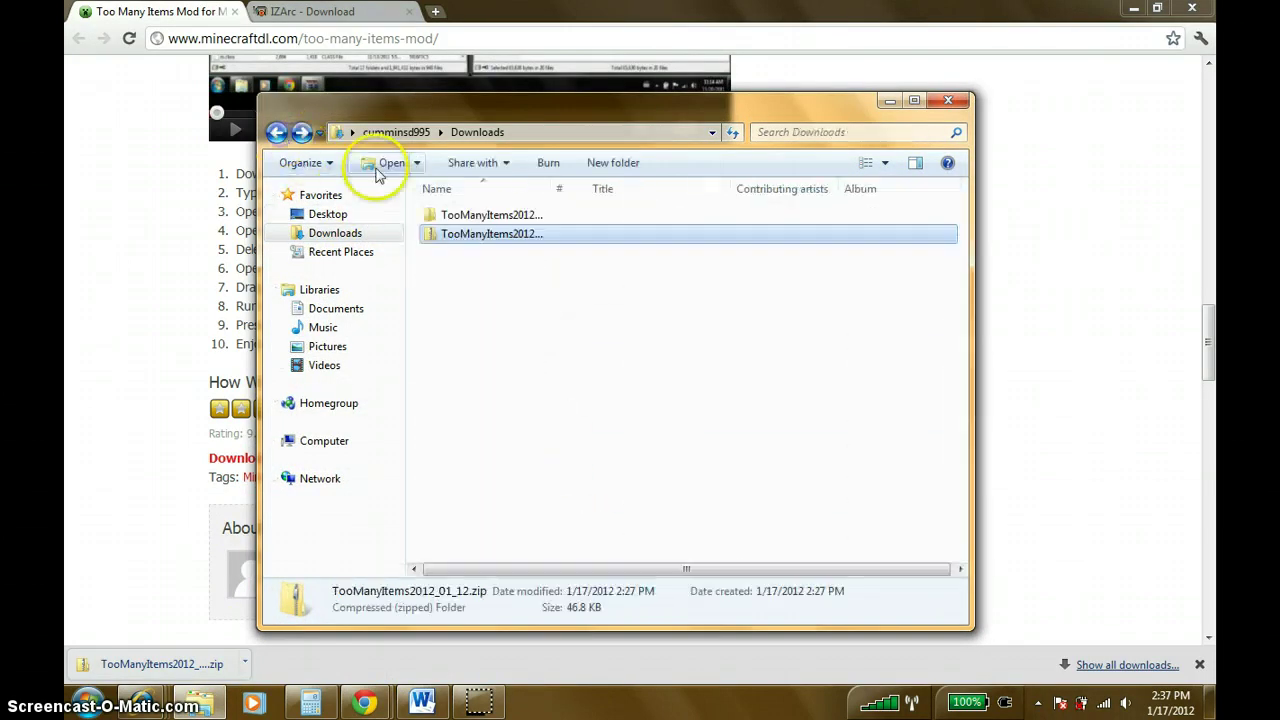
{"action": "left_click", "coordinate": [455, 215]}
{"action": "left_click", "coordinate": [458, 215]}
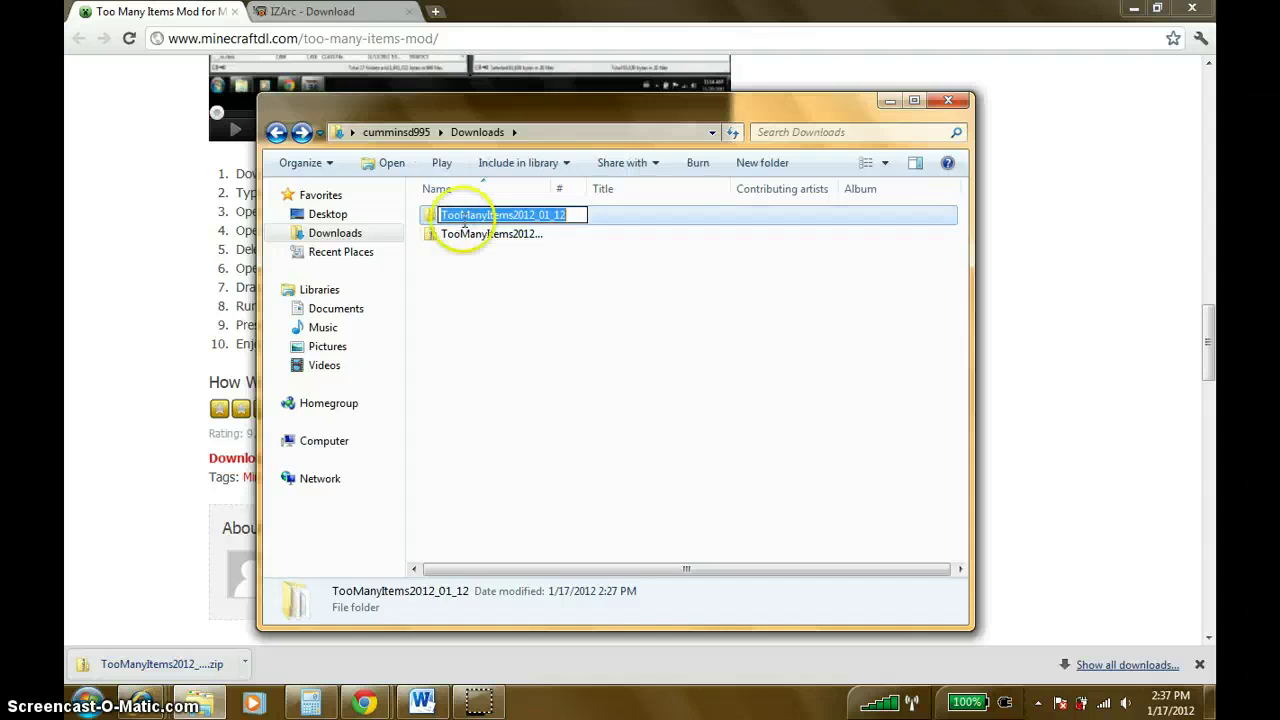
{"action": "left_click", "coordinate": [596, 283]}
{"action": "double_click", "coordinate": [453, 218]}
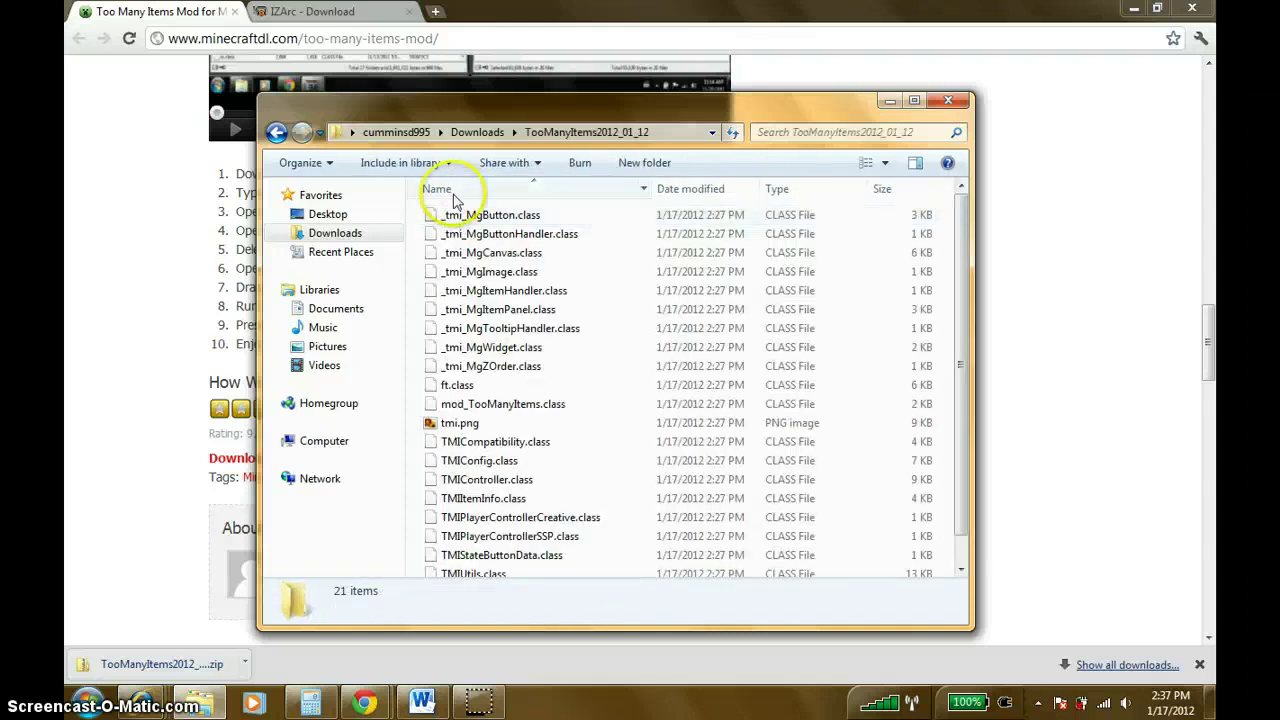
{"action": "left_click", "coordinate": [890, 101]}
{"action": "left_click", "coordinate": [98, 698]}
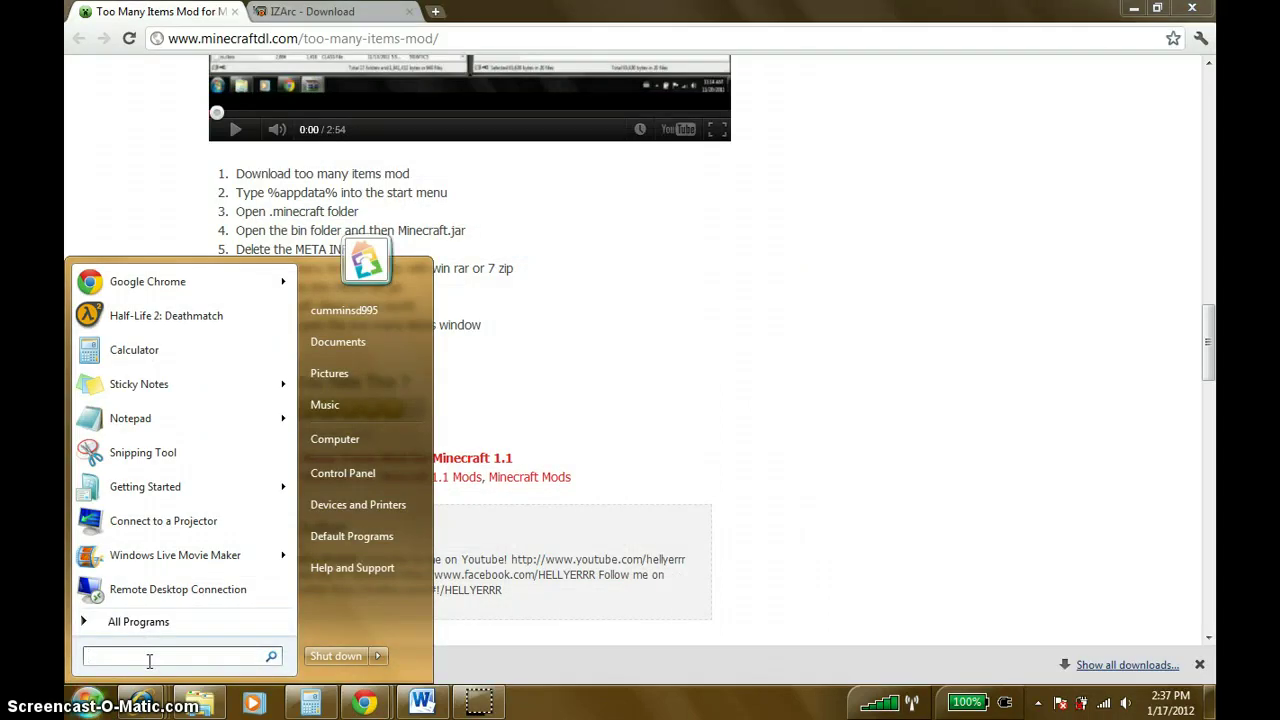
Go to %appdata% and open the .minecraft bin folder.
{"action": "type", "text": "%appd"}
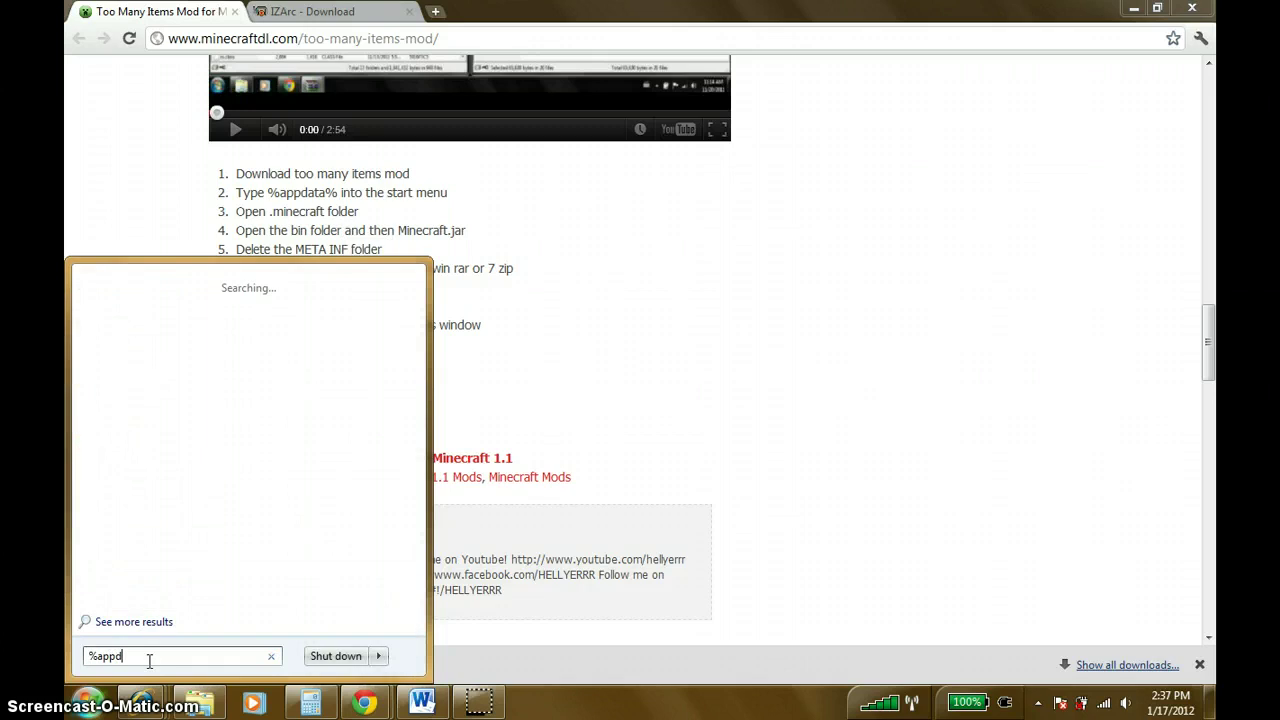
{"action": "key", "text": "Return"}
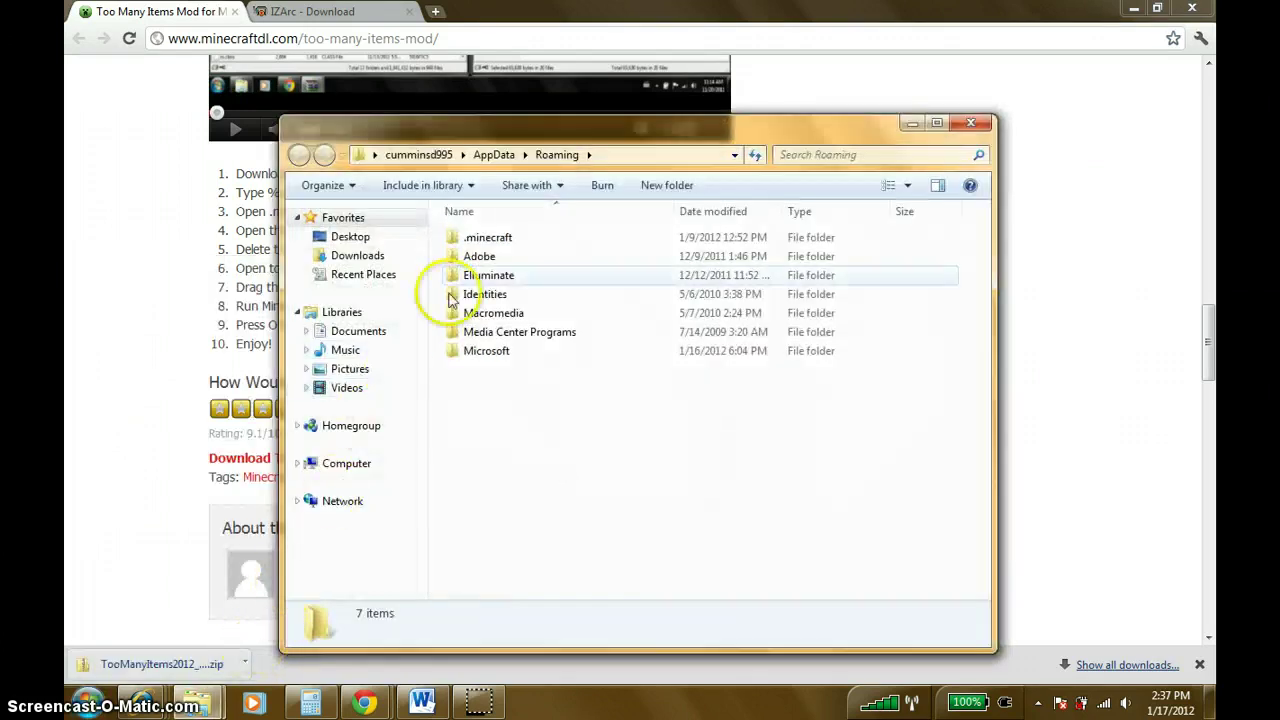
{"action": "double_click", "coordinate": [486, 237]}
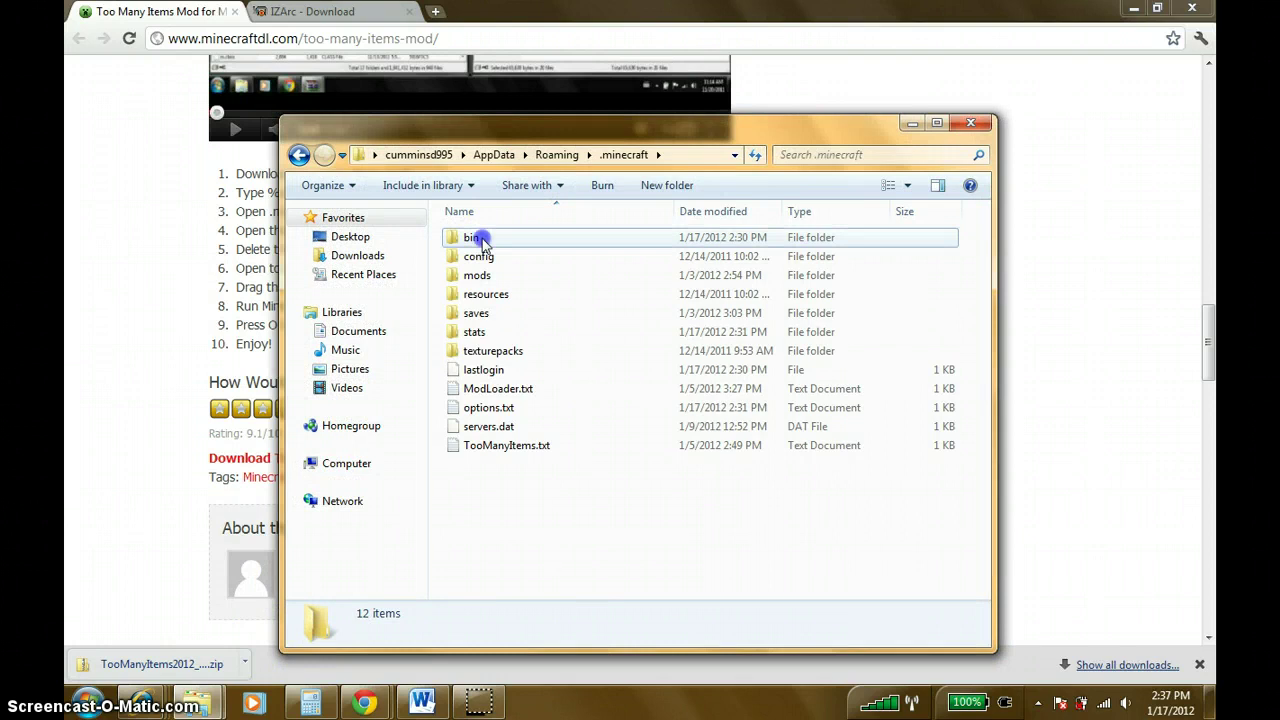
{"action": "double_click", "coordinate": [476, 238]}
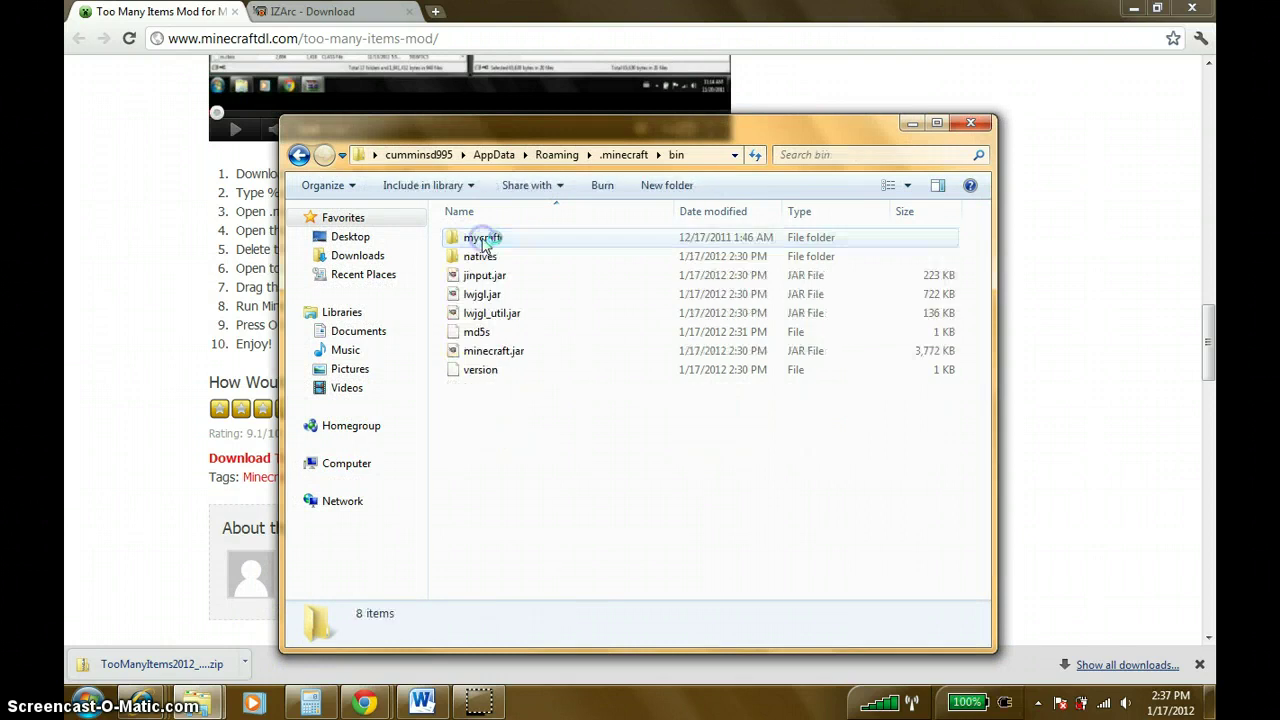
Make IZArc2Go.exe from the Desktop IZArc2Go folder minecraft.jar's default program.
{"action": "right_click", "coordinate": [476, 355]}
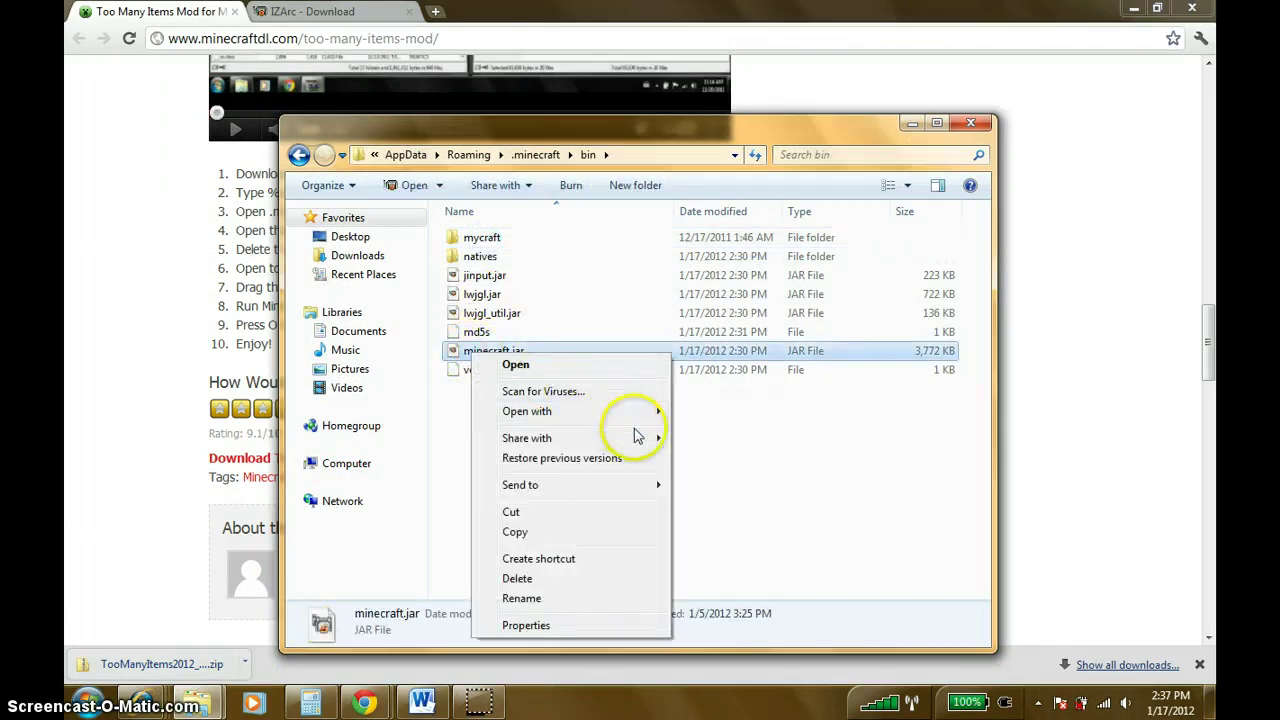
{"action": "mouse_move", "coordinate": [520, 411]}
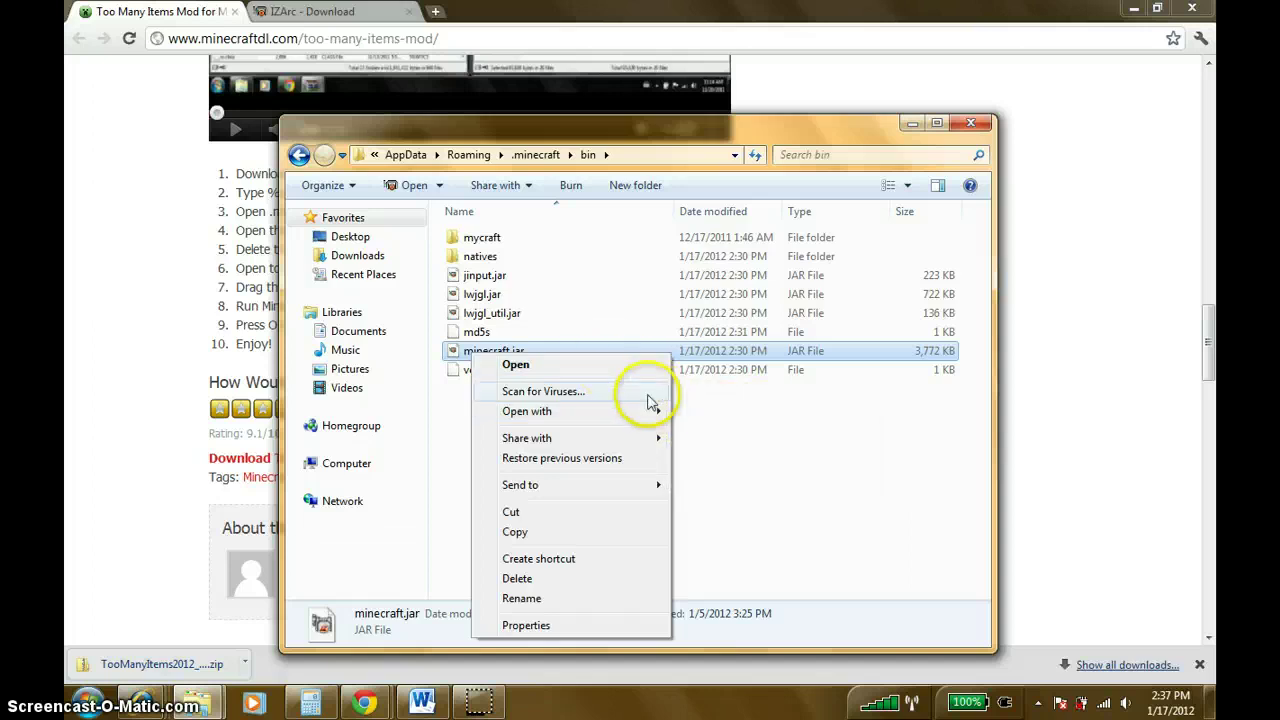
{"action": "mouse_move", "coordinate": [646, 420]}
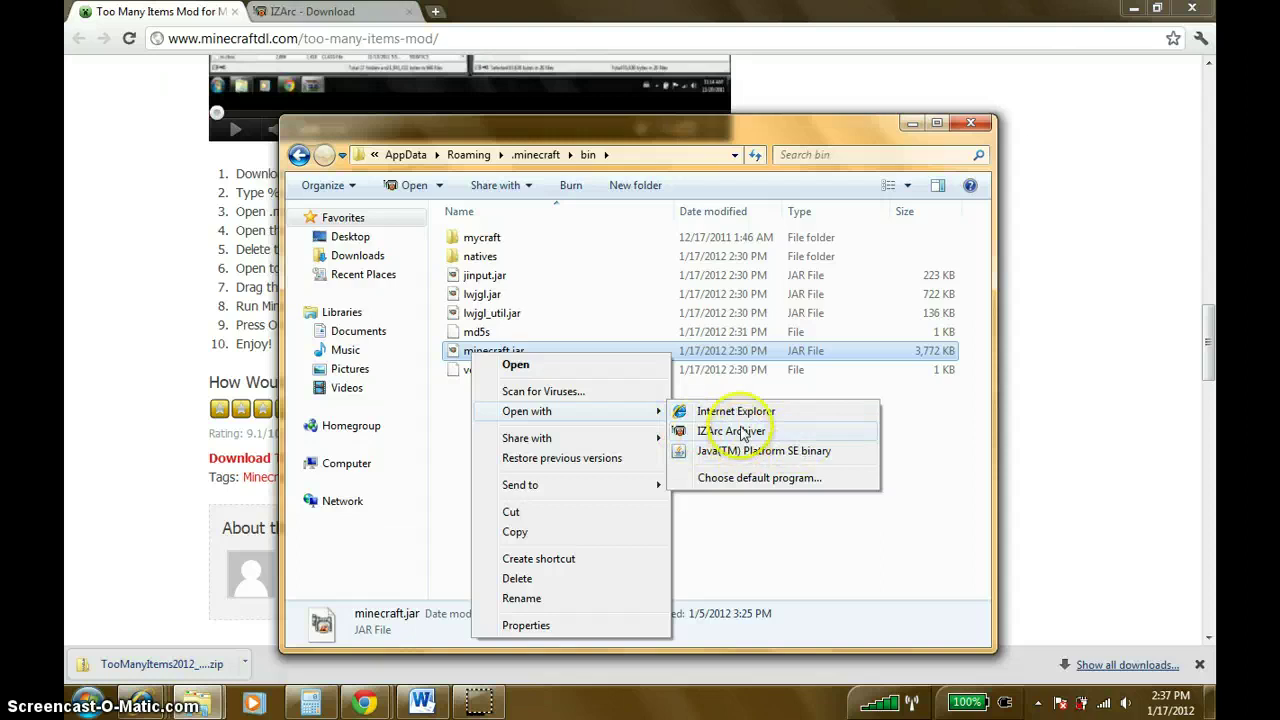
{"action": "left_click", "coordinate": [762, 479]}
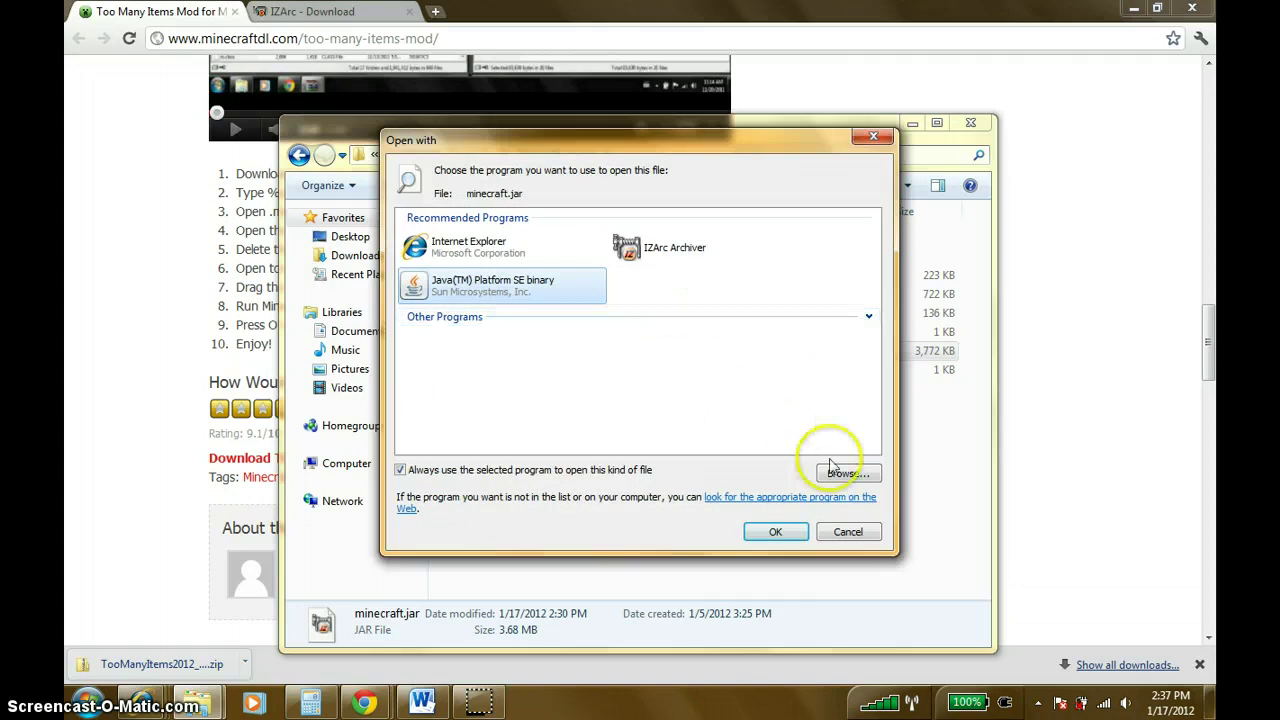
{"action": "left_click", "coordinate": [841, 474]}
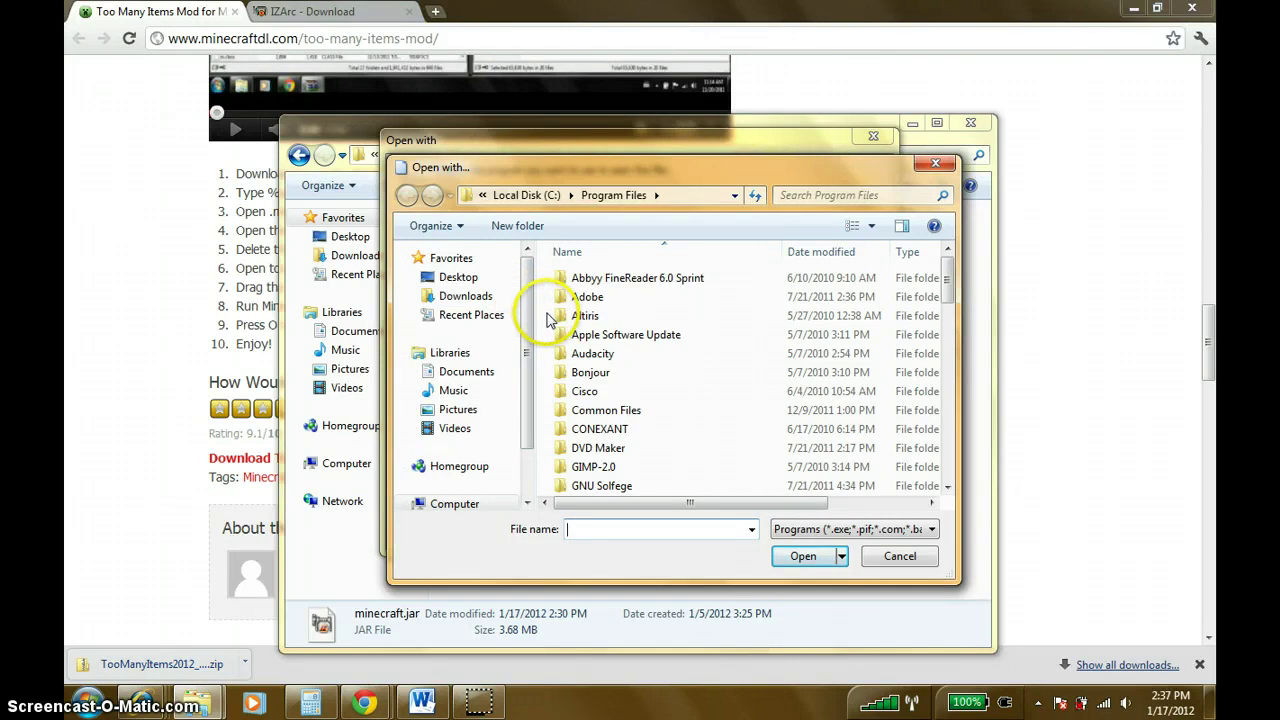
{"action": "left_click", "coordinate": [485, 300]}
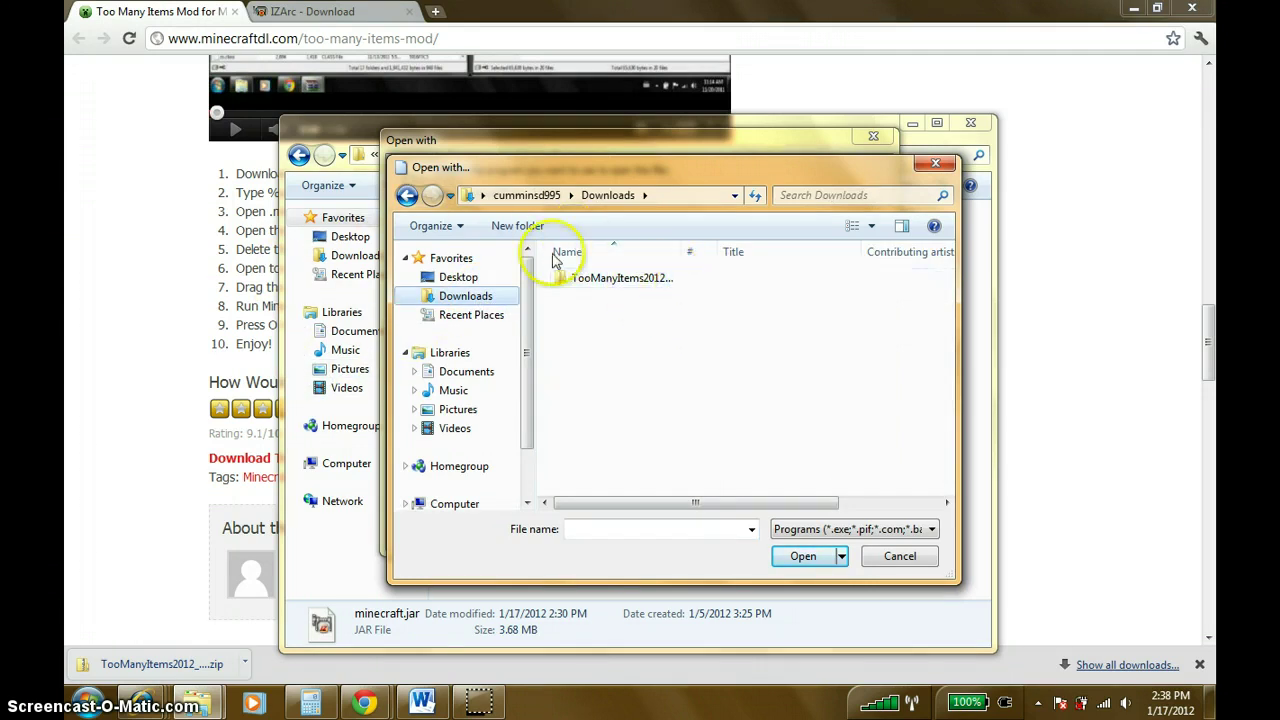
{"action": "left_click", "coordinate": [458, 277]}
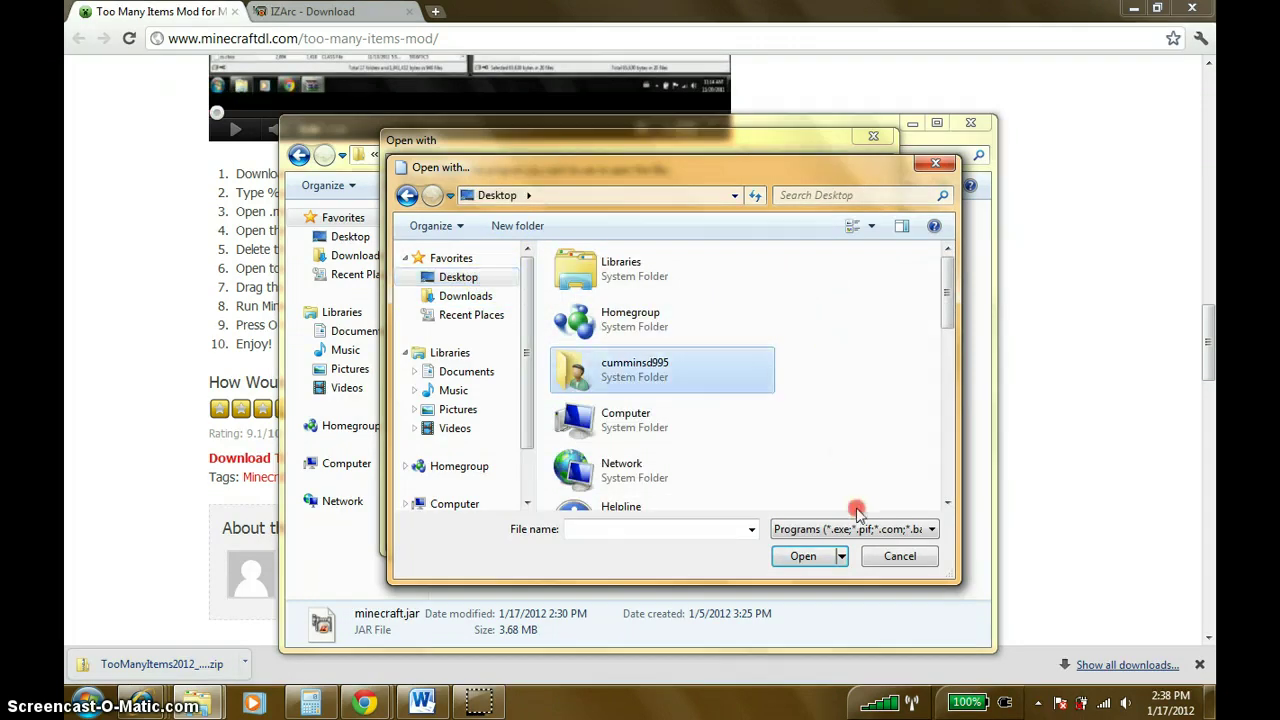
{"action": "left_click_drag", "start_coordinate": [944, 282], "coordinate": [922, 405]}
{"action": "double_click", "coordinate": [628, 400]}
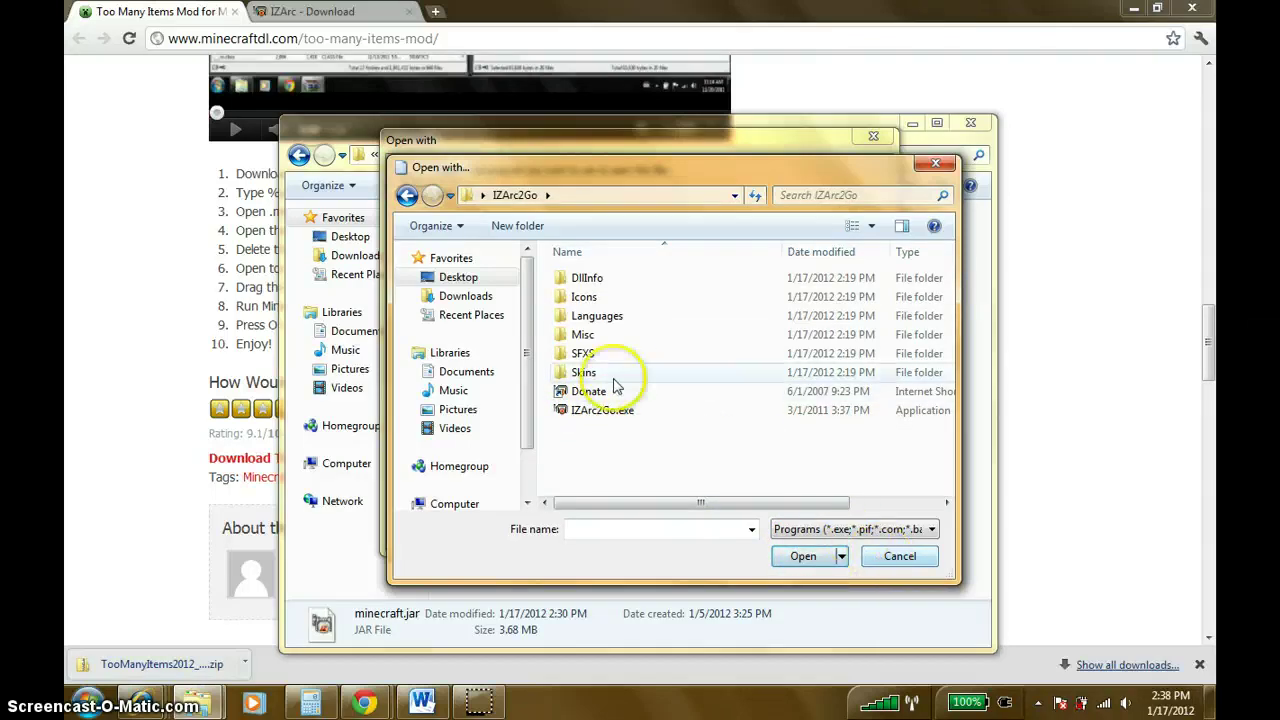
{"action": "left_click", "coordinate": [595, 412]}
{"action": "left_click", "coordinate": [836, 555]}
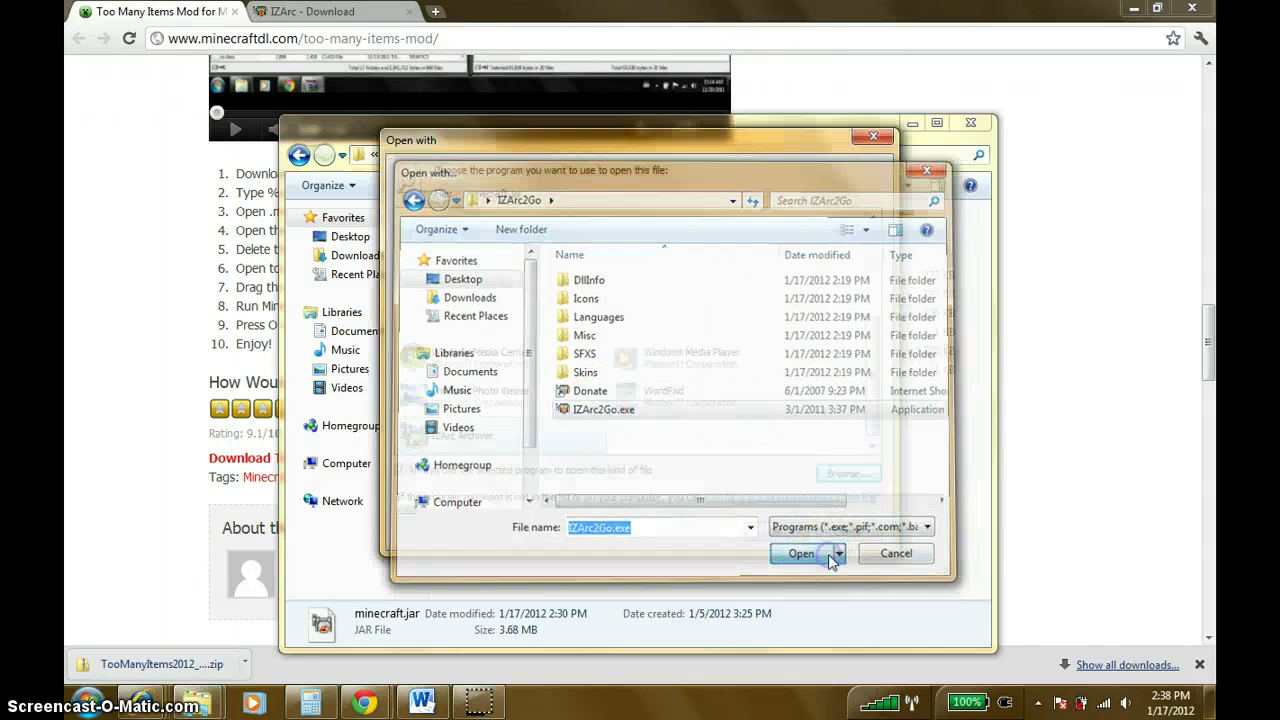
{"action": "left_click", "coordinate": [758, 535]}
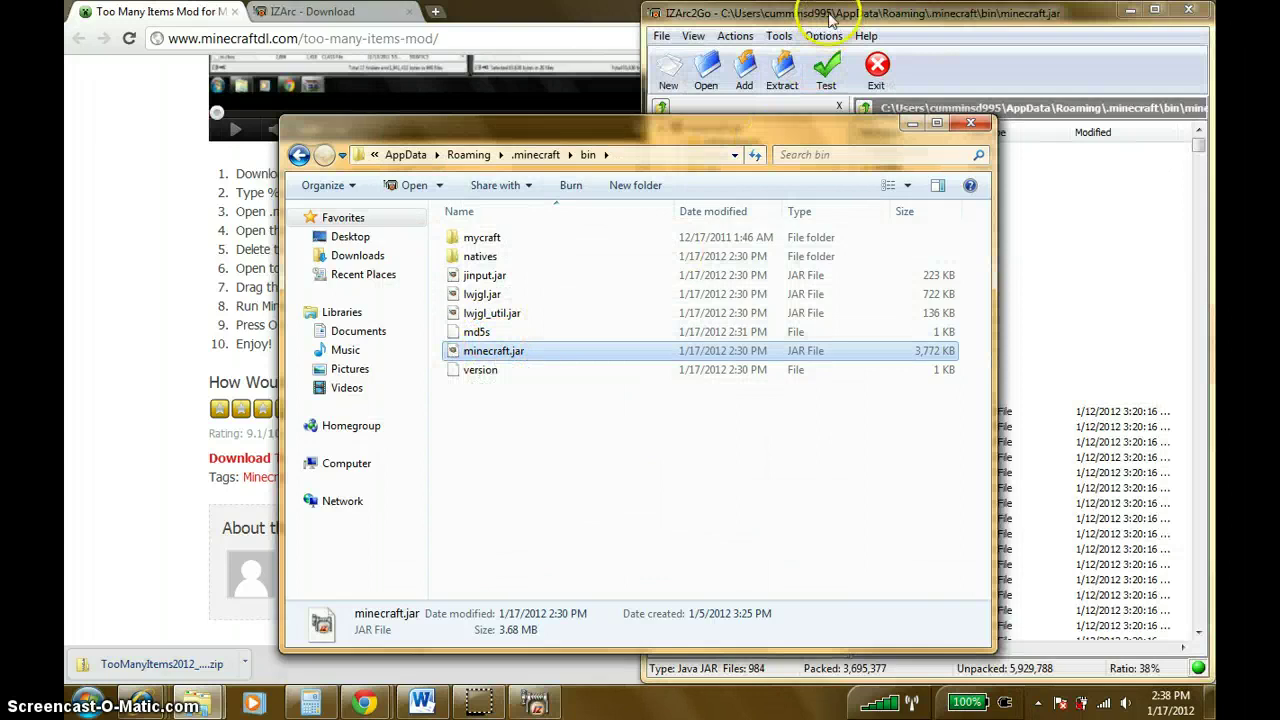
Snap the TooManyItems2012_01_12 window to the left half and copy all 21 mod files.
{"action": "left_click", "coordinate": [943, 263]}
{"action": "left_click", "coordinate": [1052, 420]}
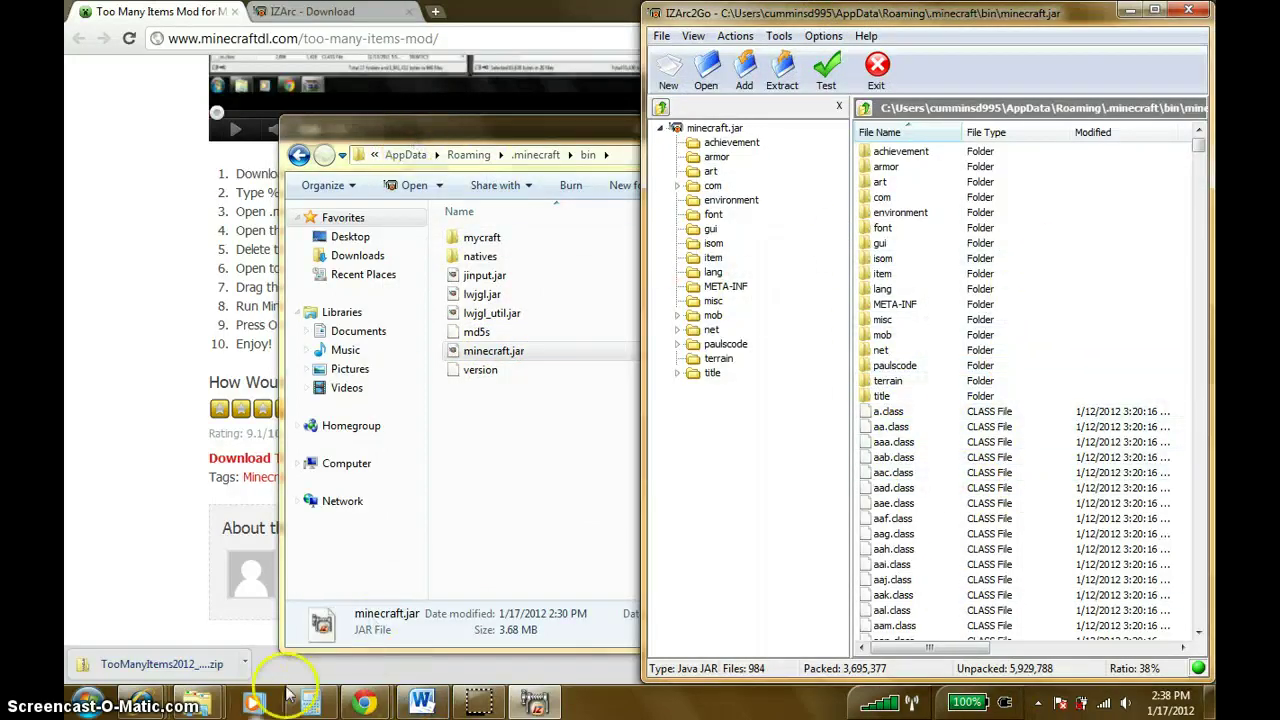
{"action": "mouse_move", "coordinate": [210, 705]}
{"action": "left_click", "coordinate": [194, 505]}
{"action": "left_click_drag", "start_coordinate": [525, 100], "coordinate": [66, 40]}
{"action": "left_click_drag", "start_coordinate": [366, 557], "coordinate": [335, 125]}
{"action": "right_click", "coordinate": [323, 259]}
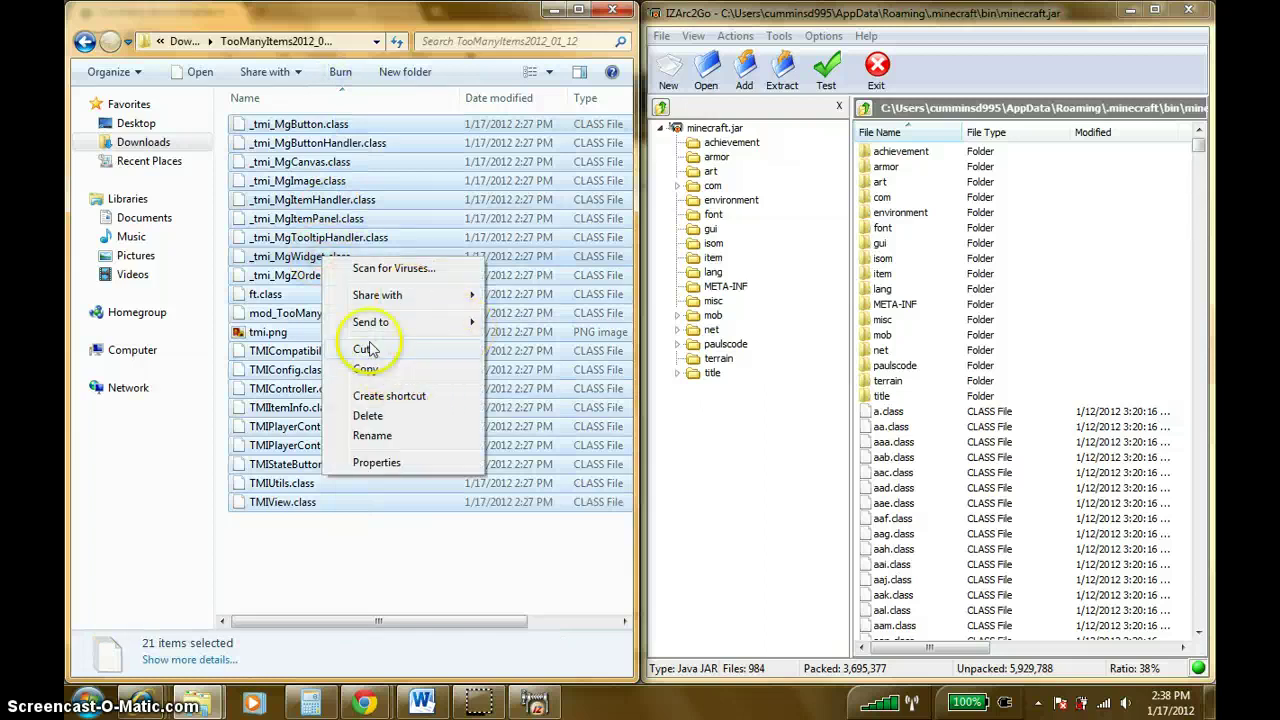
{"action": "left_click", "coordinate": [399, 372]}
Add the 21 mod files into minecraft.jar, overwriting existing files with Yes to All.
{"action": "left_click", "coordinate": [1030, 537]}
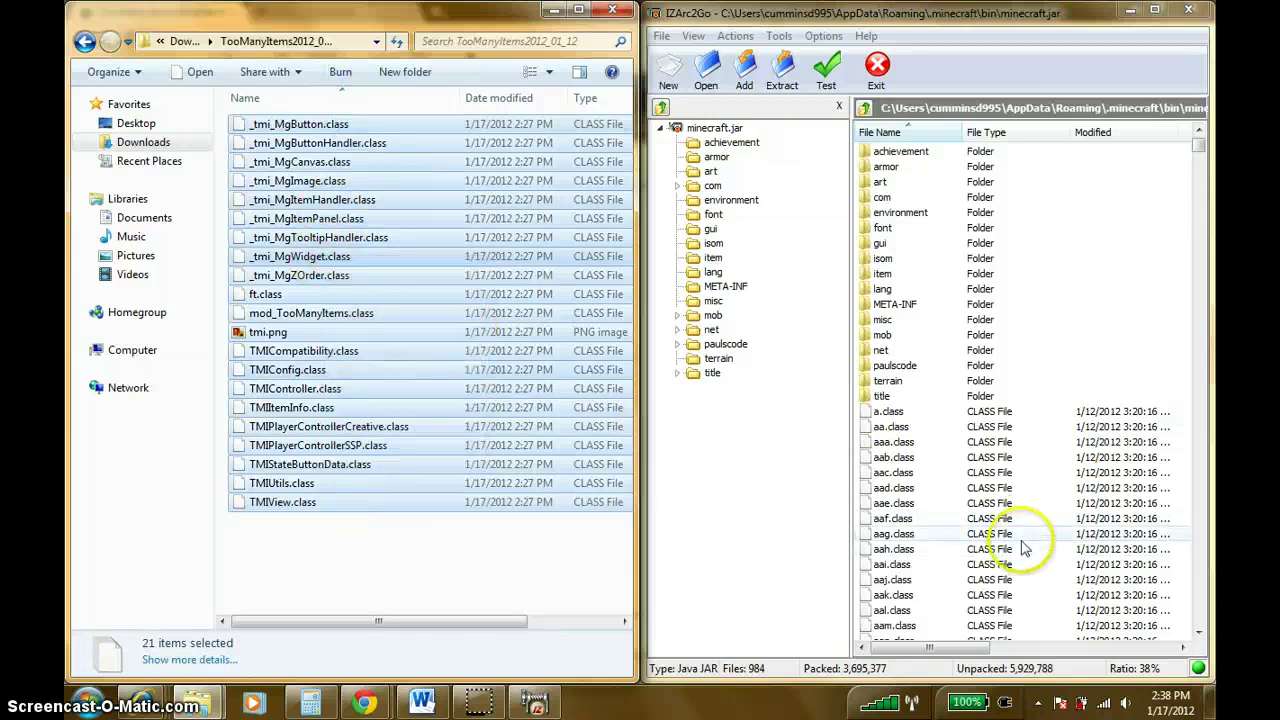
{"action": "right_click", "coordinate": [1018, 537]}
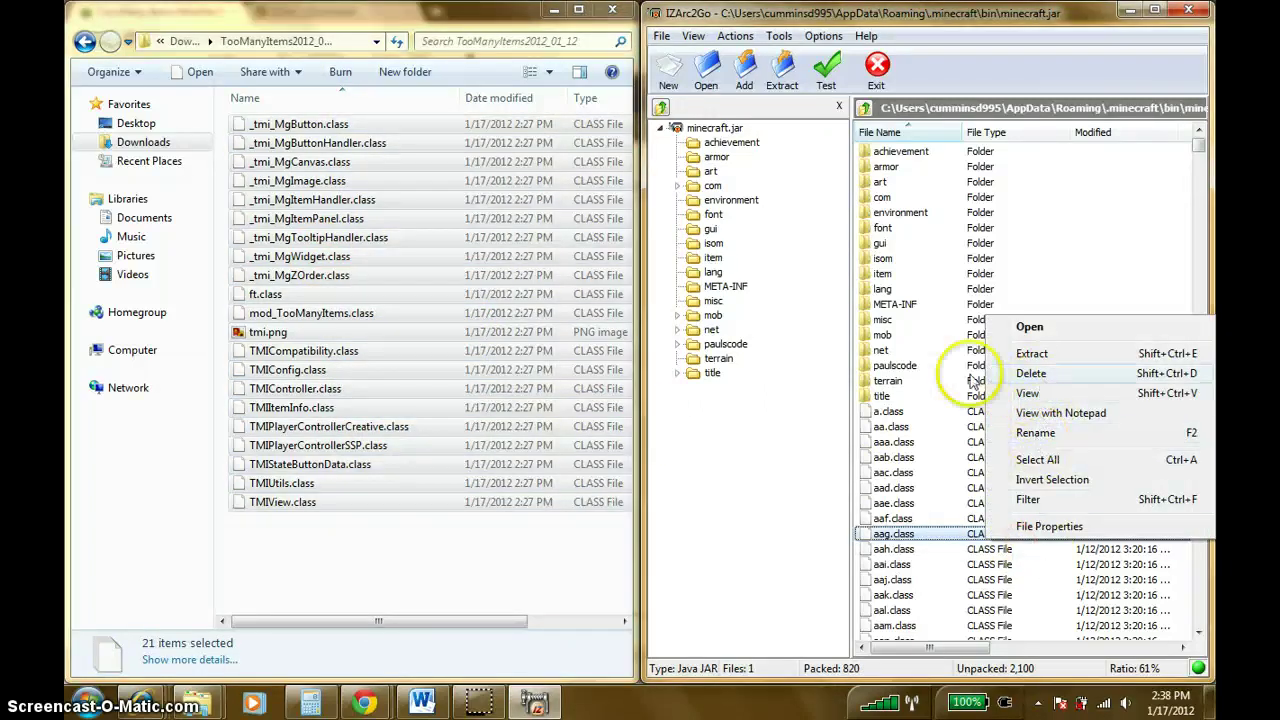
{"action": "left_click_drag", "start_coordinate": [503, 318], "coordinate": [1030, 575]}
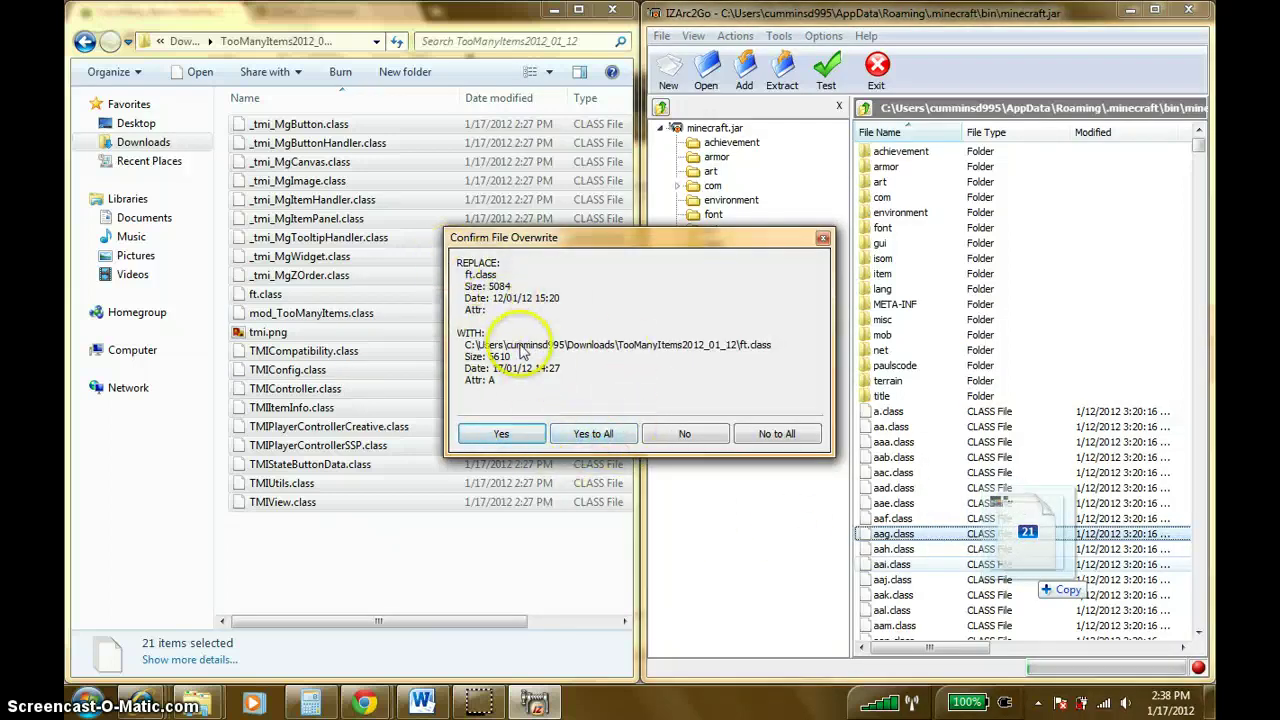
{"action": "left_click", "coordinate": [593, 433]}
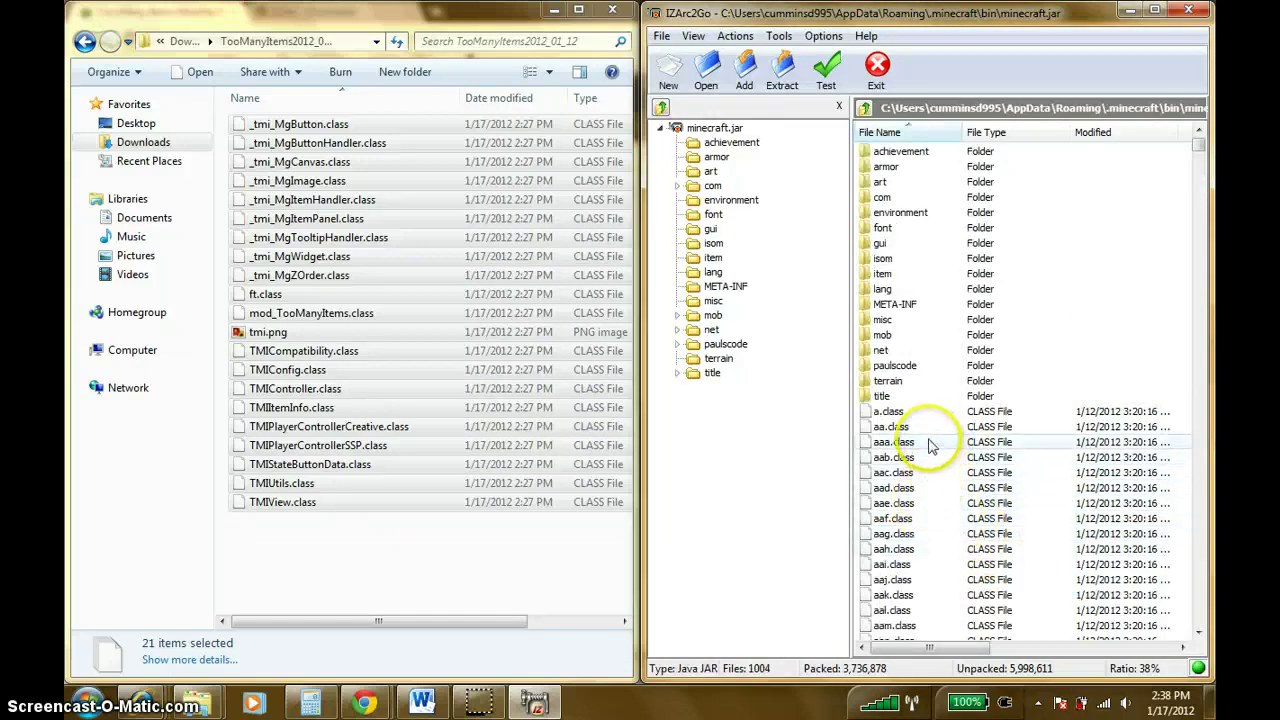
Delete the META-INF folder from minecraft.jar.
{"action": "right_click", "coordinate": [882, 310]}
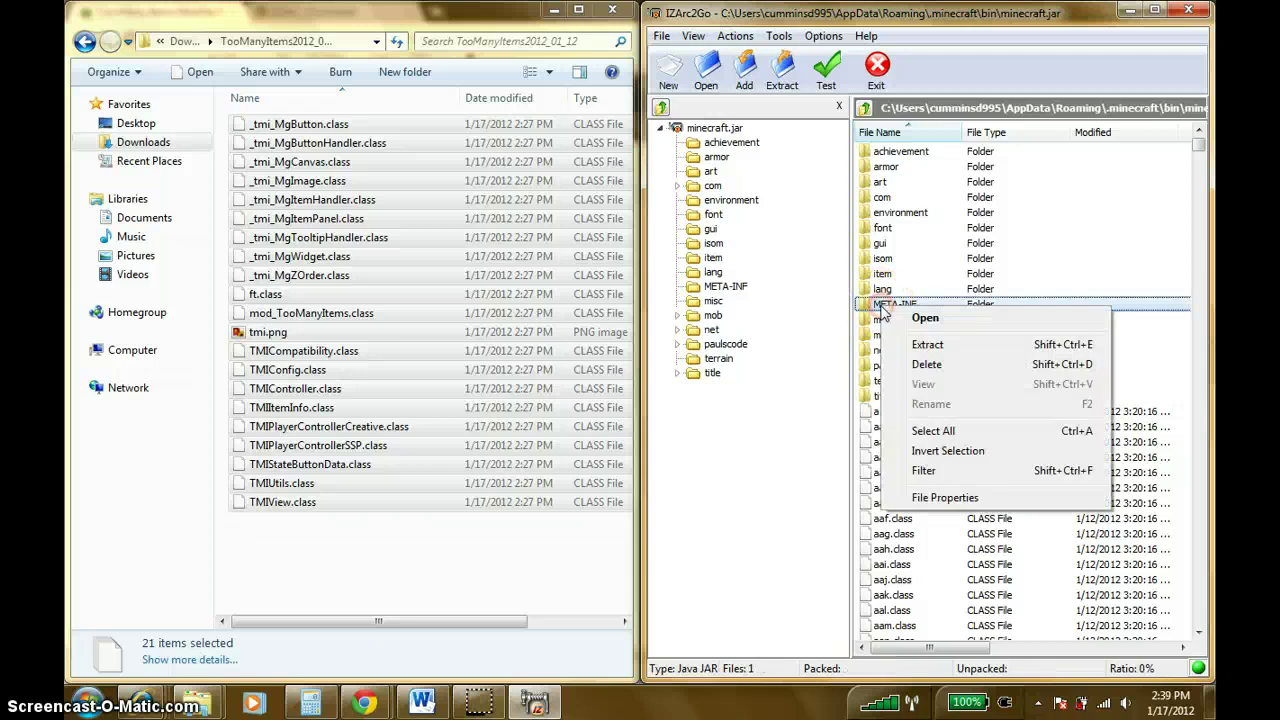
{"action": "left_click", "coordinate": [914, 365]}
{"action": "left_click", "coordinate": [606, 373]}
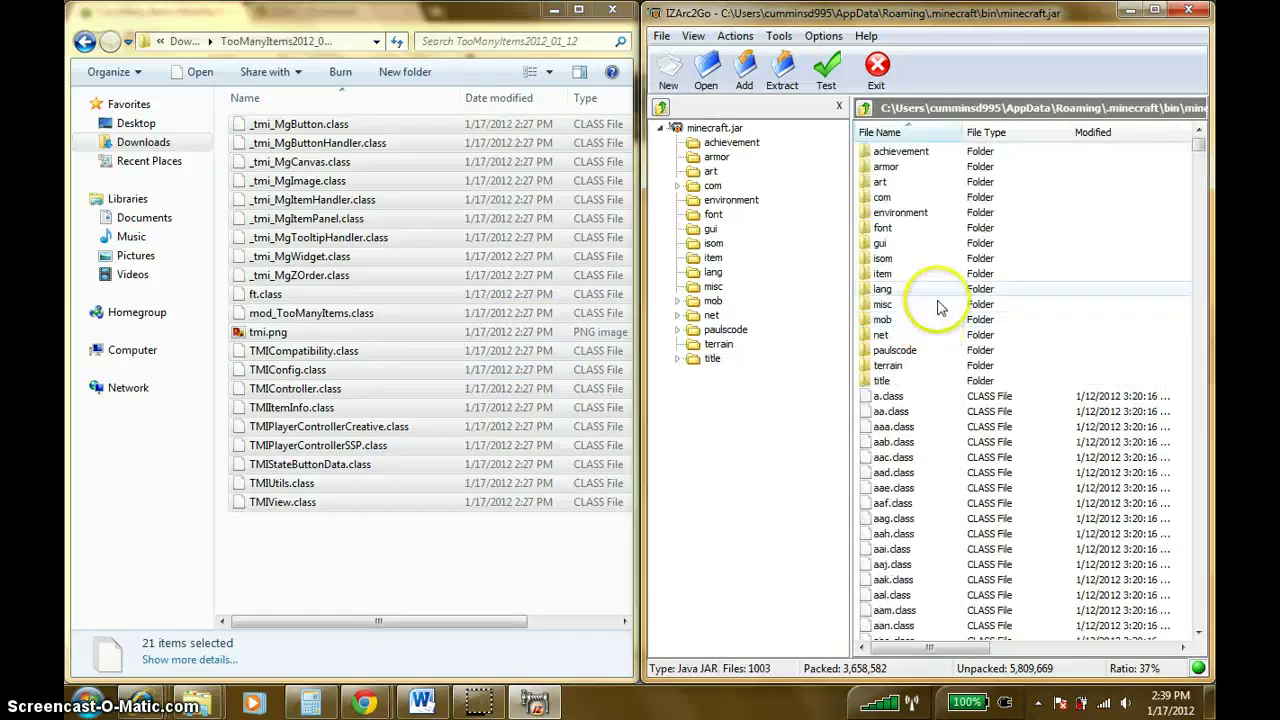
Close IZArc2Go, the TooManyItems folder window and the bin folder window.
{"action": "left_click_drag", "start_coordinate": [1199, 146], "coordinate": [1207, 30]}
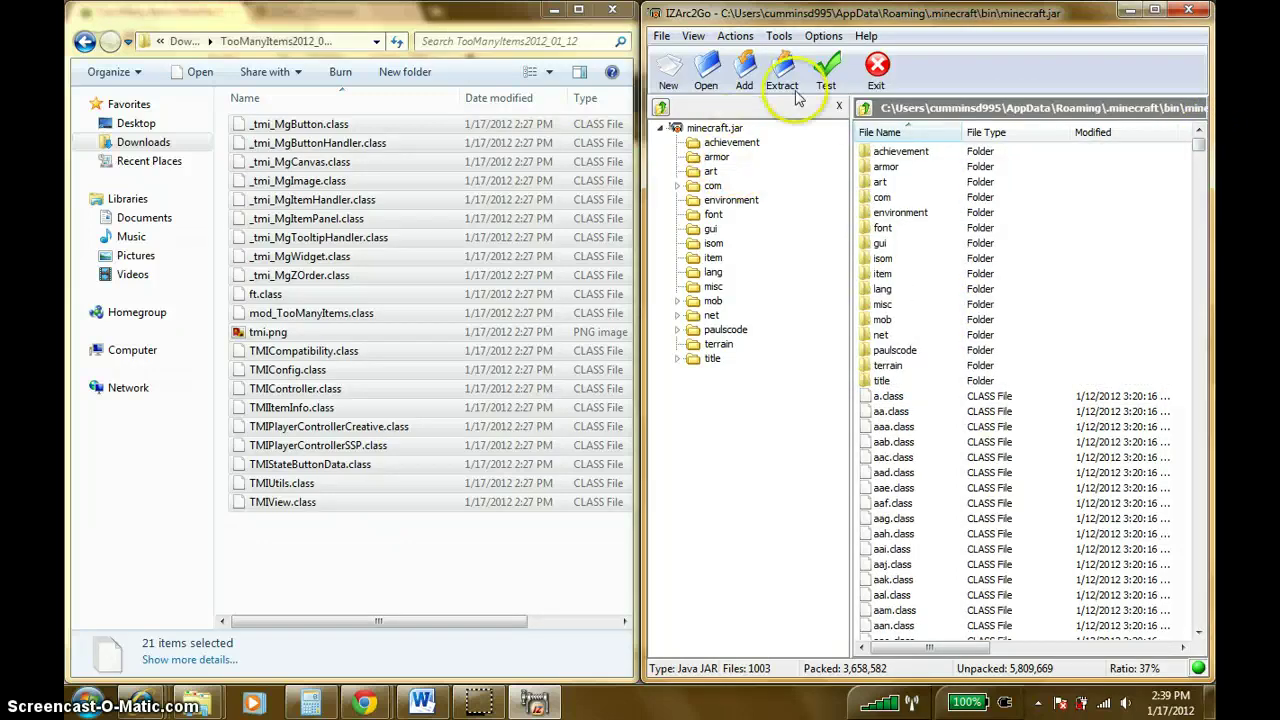
{"action": "left_click", "coordinate": [661, 36]}
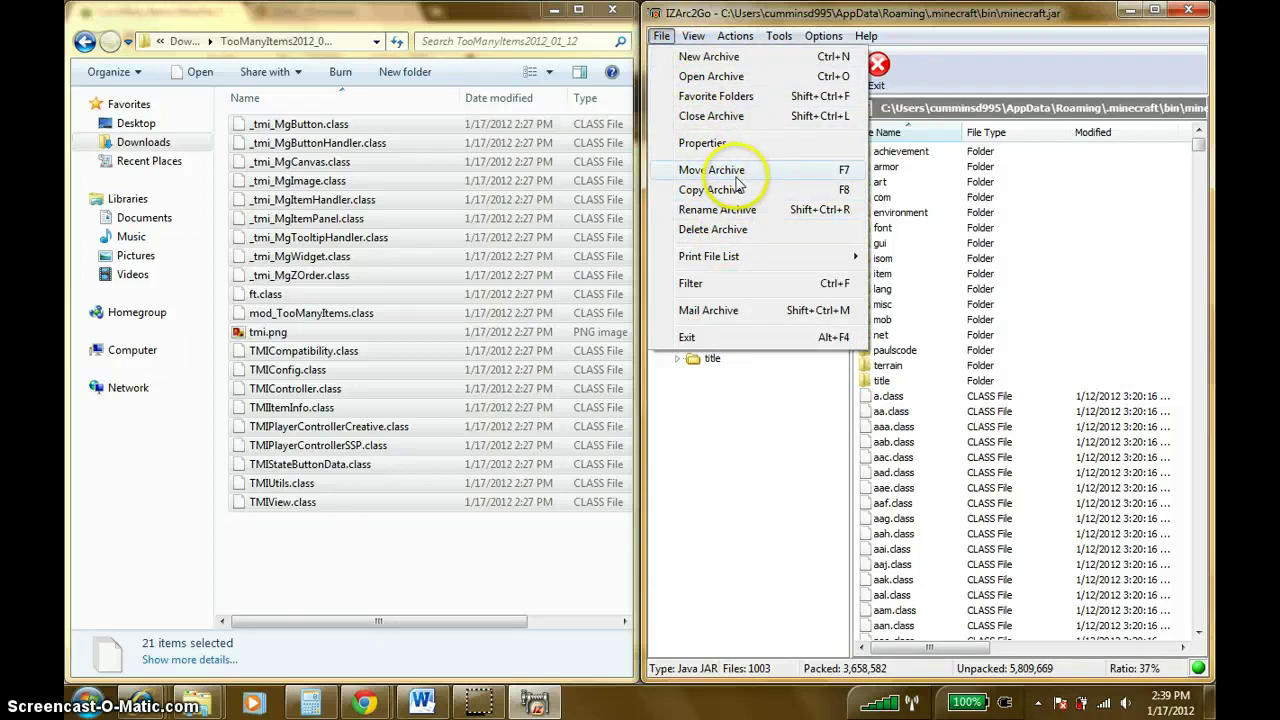
{"action": "left_click", "coordinate": [1058, 105]}
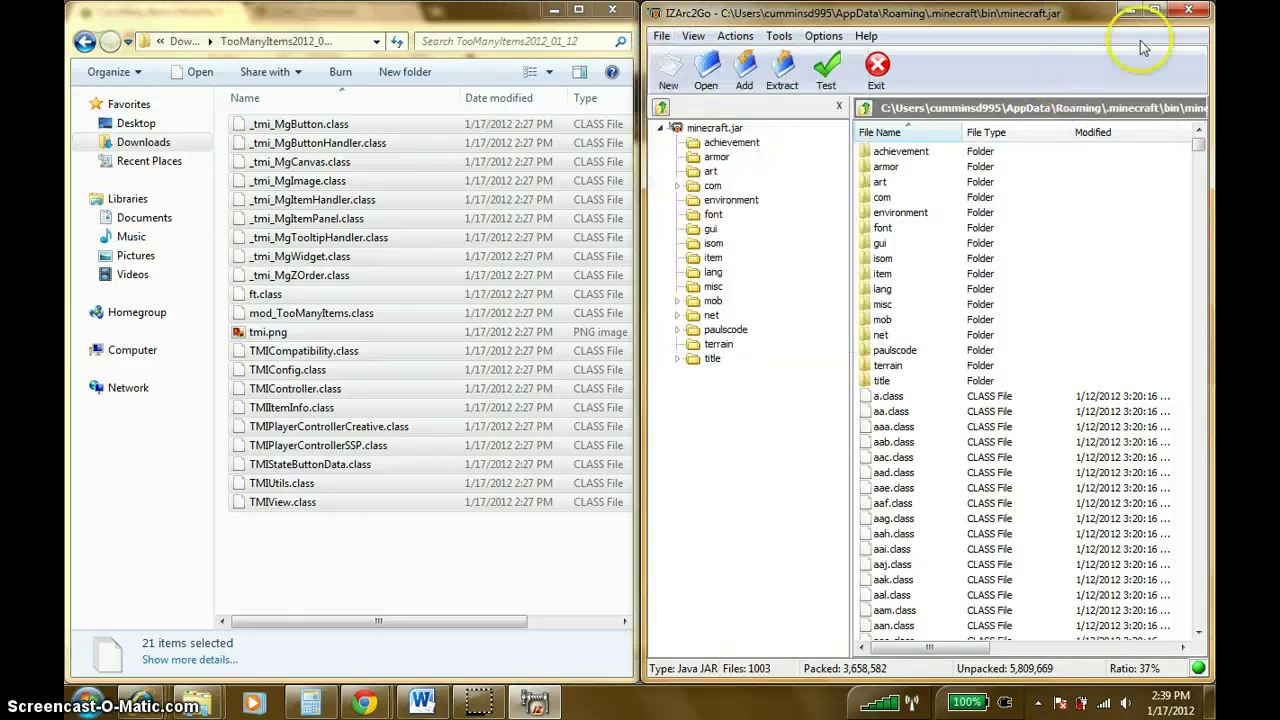
{"action": "left_click", "coordinate": [1192, 13]}
{"action": "left_click", "coordinate": [612, 10]}
{"action": "left_click", "coordinate": [970, 122]}
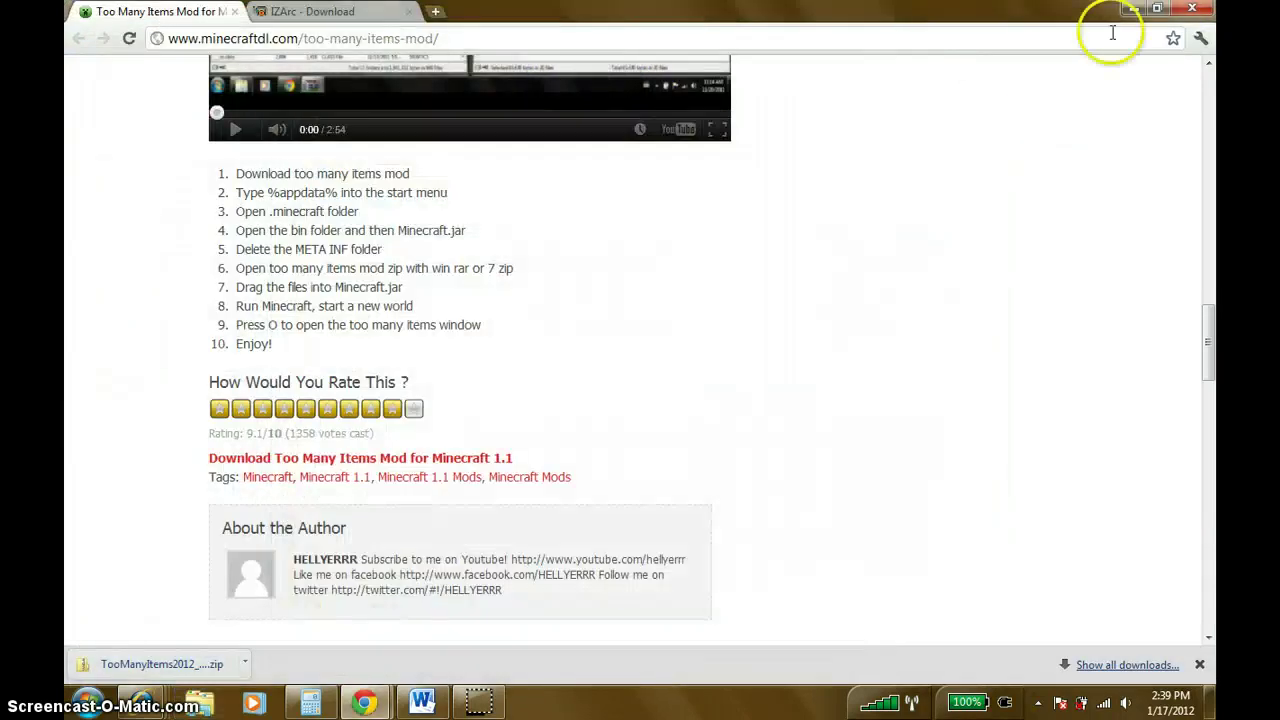
Launch Minecraft.exe from the desktop, allow it past the security warning, and log in.
{"action": "left_click", "coordinate": [1134, 10]}
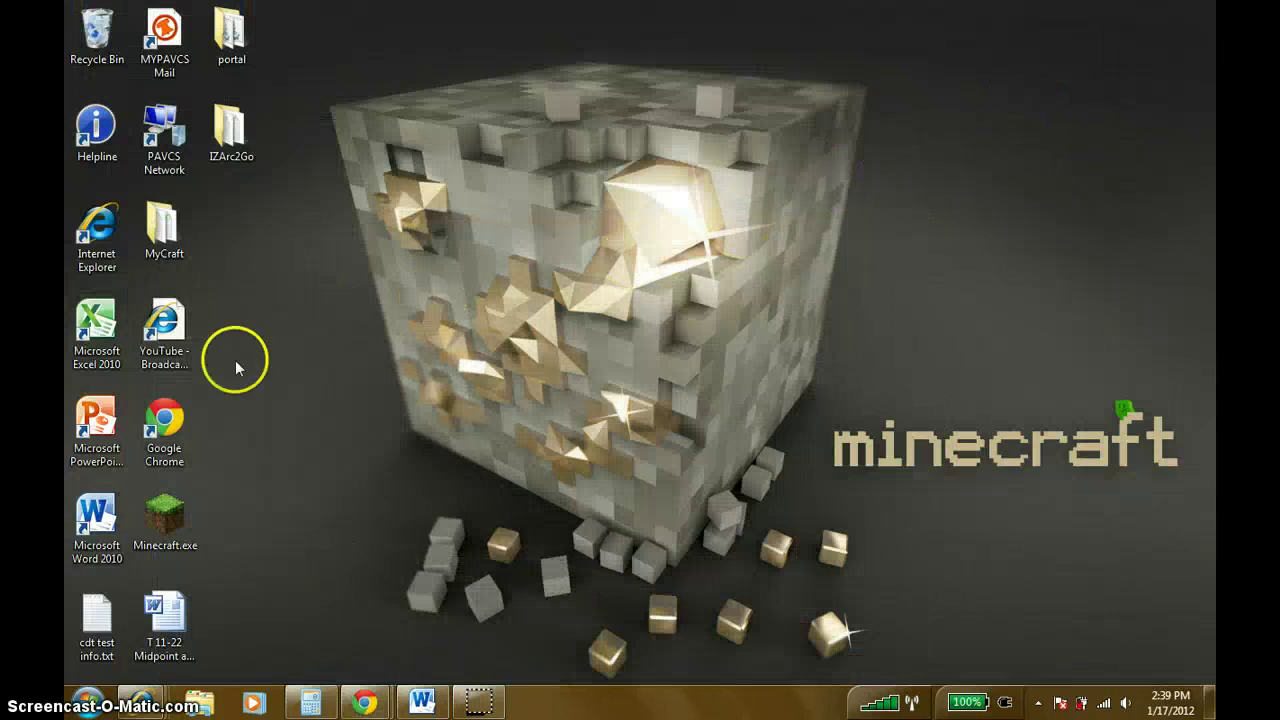
{"action": "double_click", "coordinate": [165, 515]}
{"action": "left_click", "coordinate": [666, 367]}
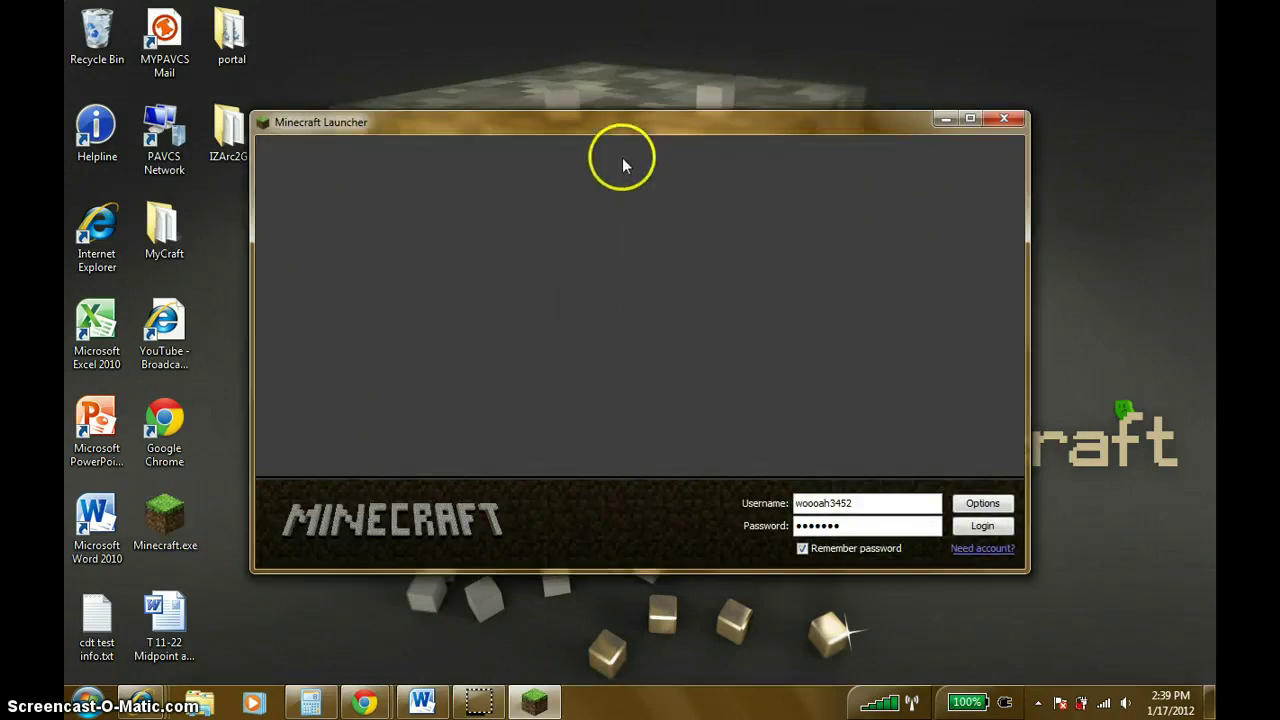
{"action": "left_click_drag", "start_coordinate": [625, 127], "coordinate": [569, 112]}
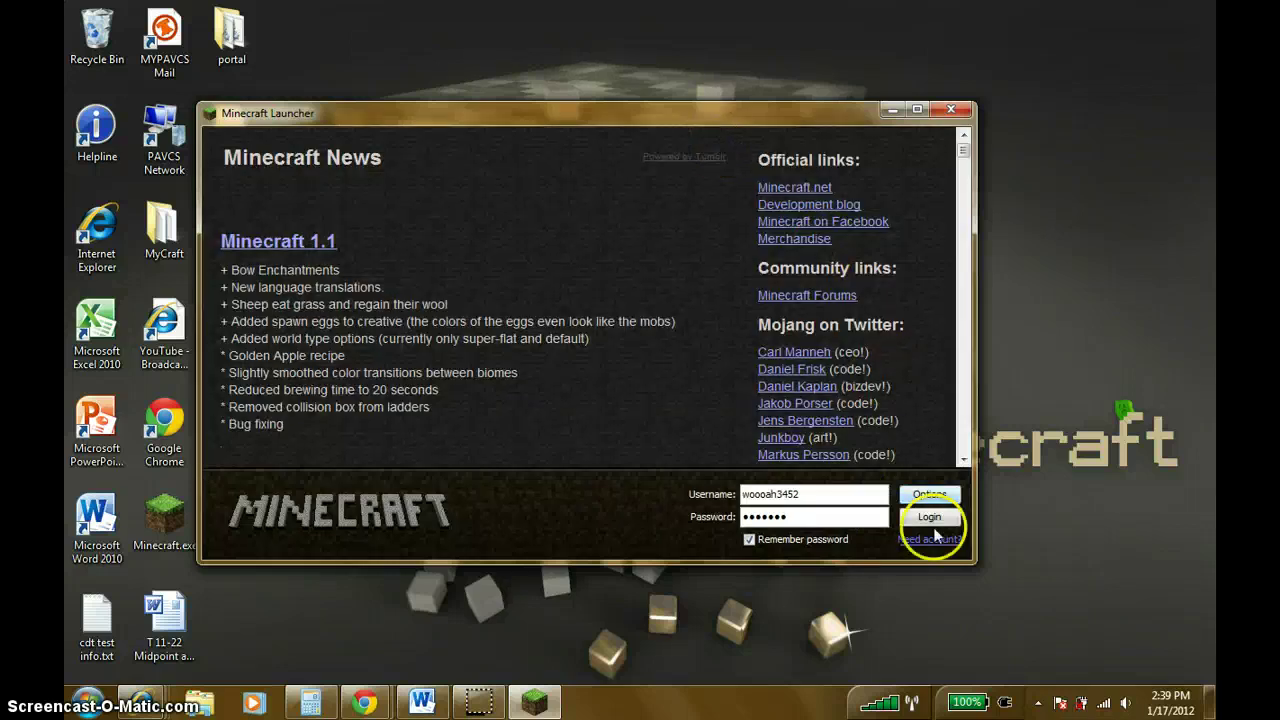
{"action": "left_click", "coordinate": [926, 519]}
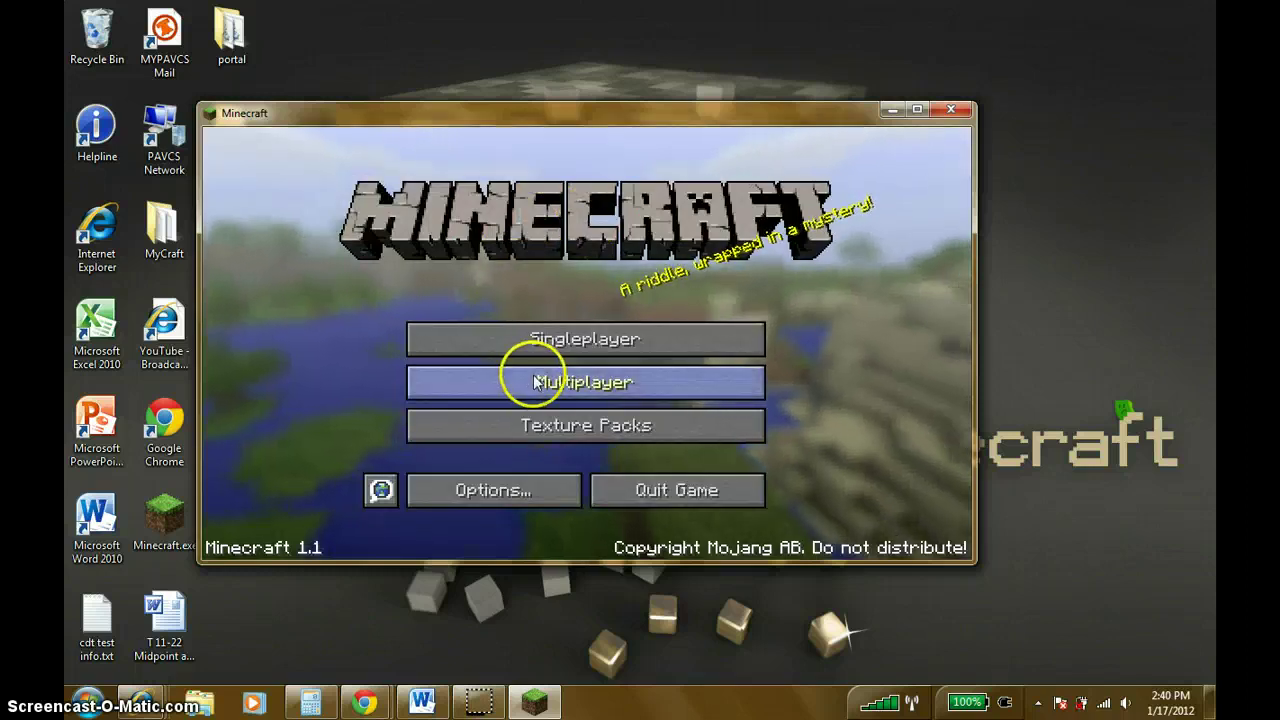
Load the New World save from the Singleplayer world list.
{"action": "left_click", "coordinate": [540, 383]}
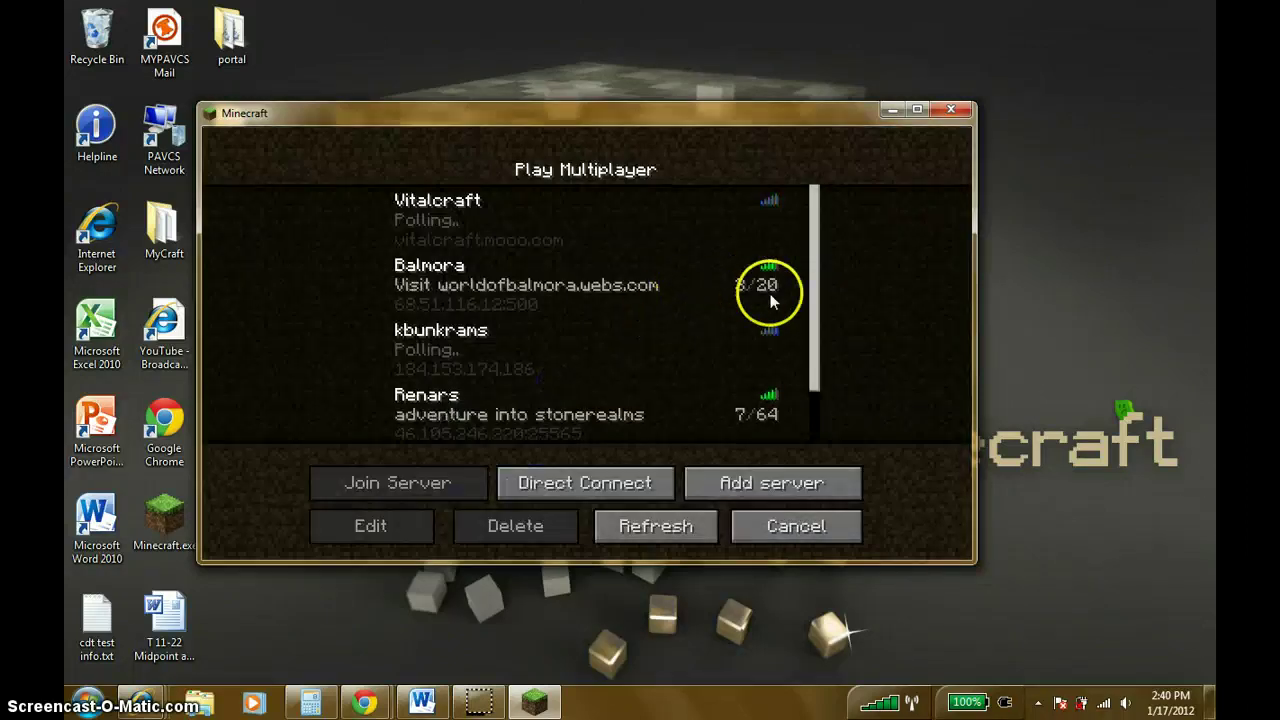
{"action": "left_click", "coordinate": [675, 532]}
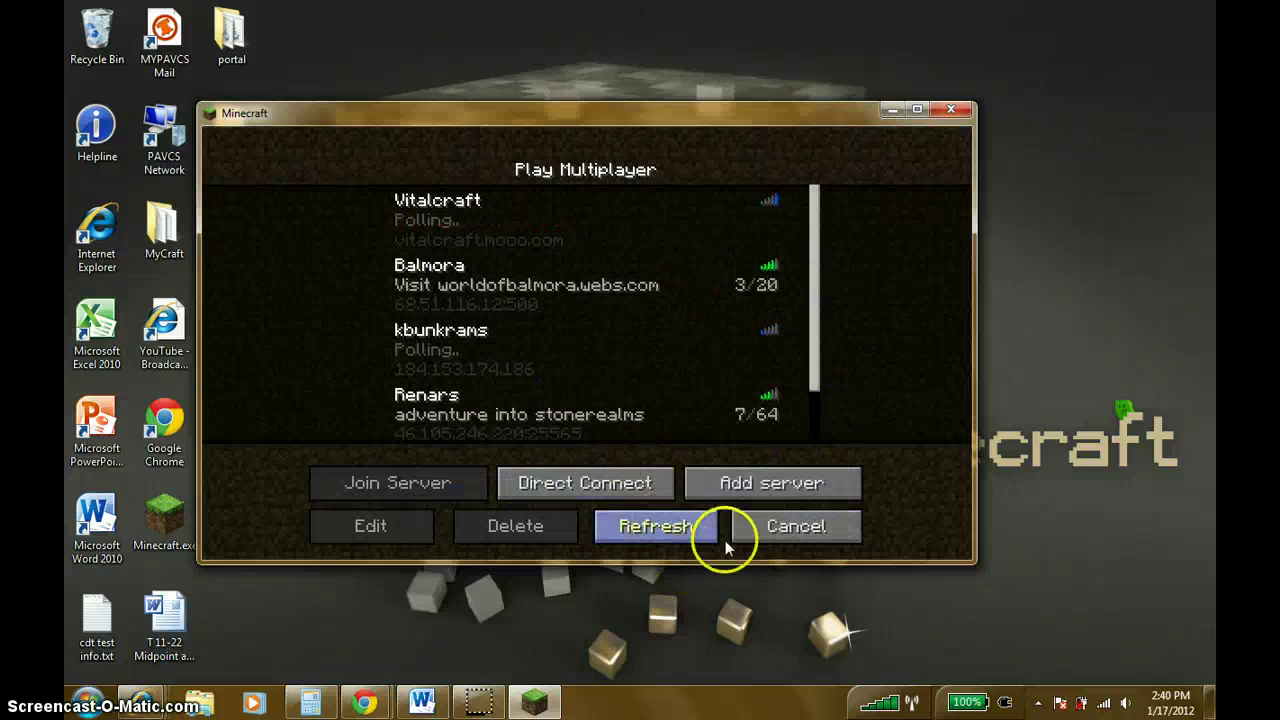
{"action": "left_click", "coordinate": [796, 526]}
{"action": "left_click", "coordinate": [583, 343]}
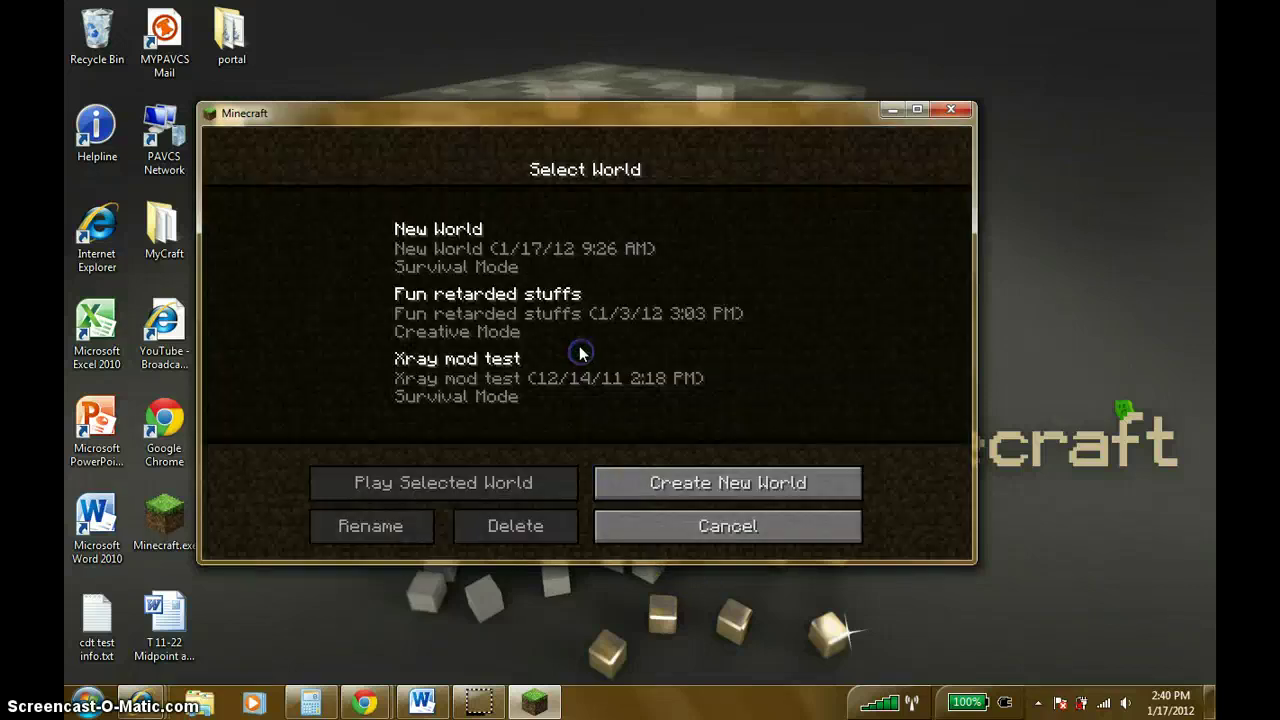
{"action": "left_click", "coordinate": [510, 283]}
{"action": "left_click", "coordinate": [490, 492]}
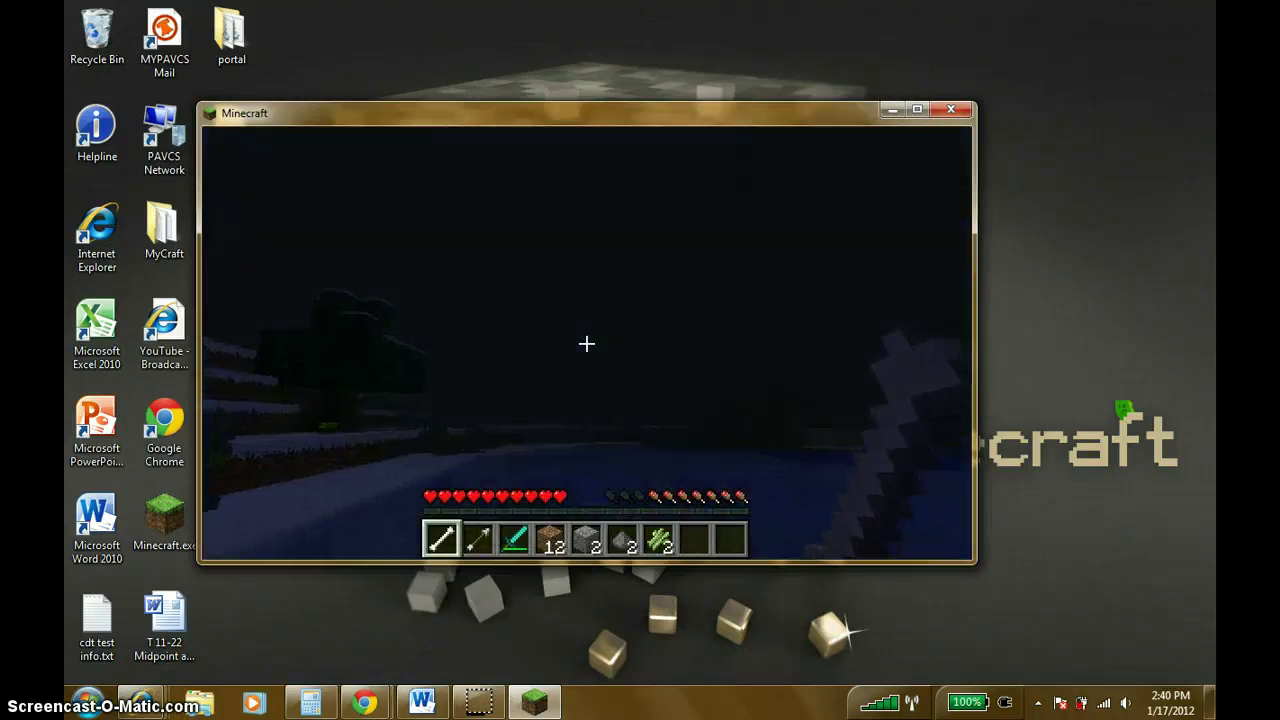
{"action": "left_click", "coordinate": [586, 343]}
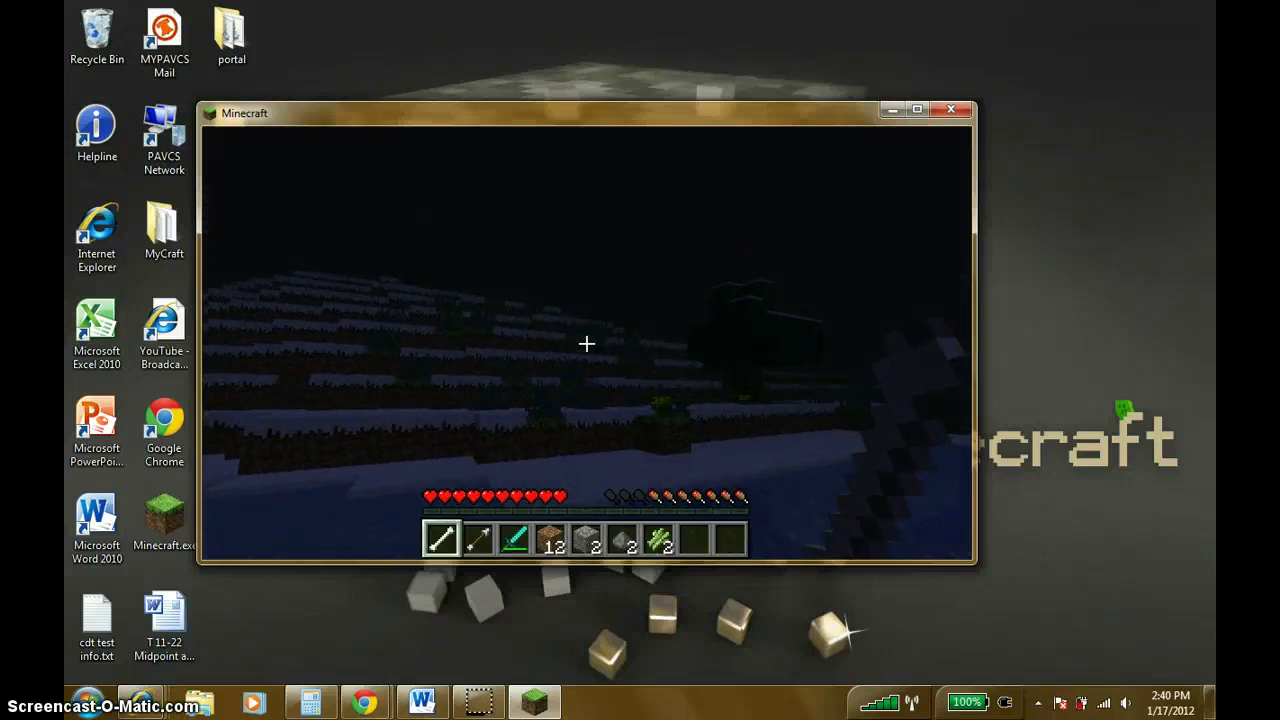
In the TooManyItems panel, take a stack of 64 creeper spawn eggs into the hotbar.
{"action": "key", "text": "e"}
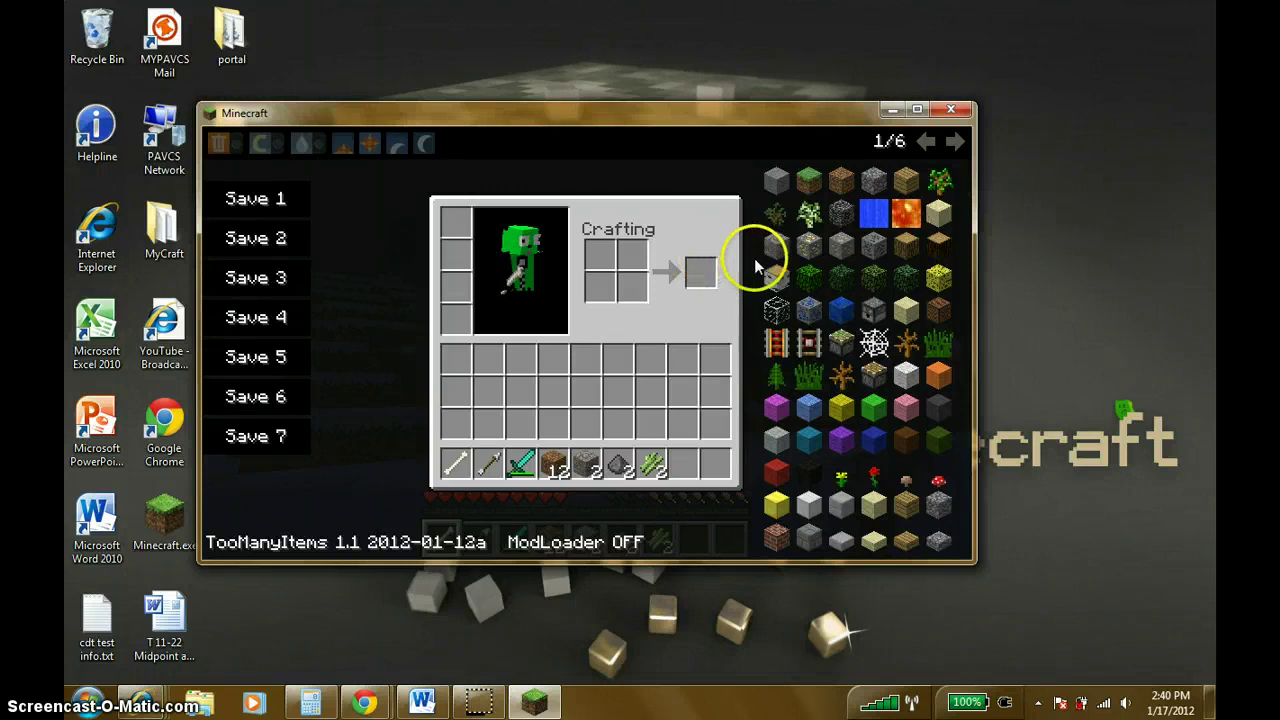
{"action": "left_click", "coordinate": [955, 142]}
{"action": "left_click", "coordinate": [955, 142]}
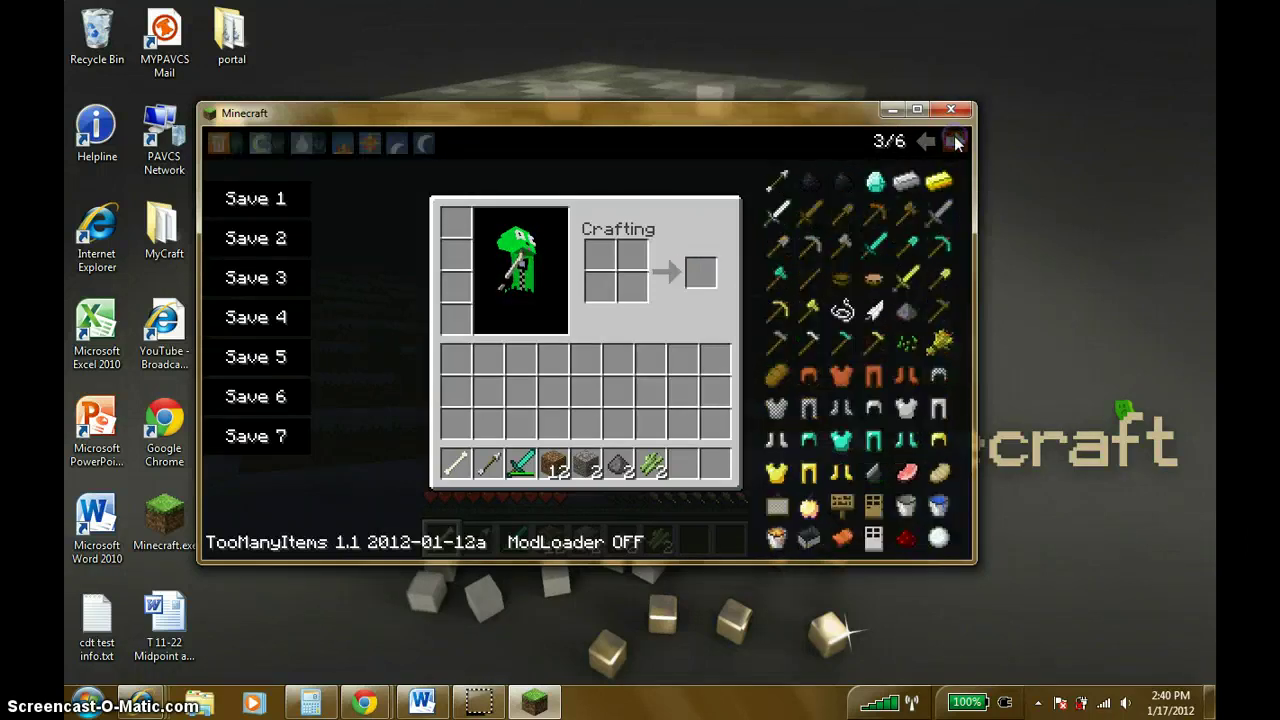
{"action": "left_click", "coordinate": [955, 142]}
{"action": "left_click", "coordinate": [955, 142]}
{"action": "left_click", "coordinate": [926, 142]}
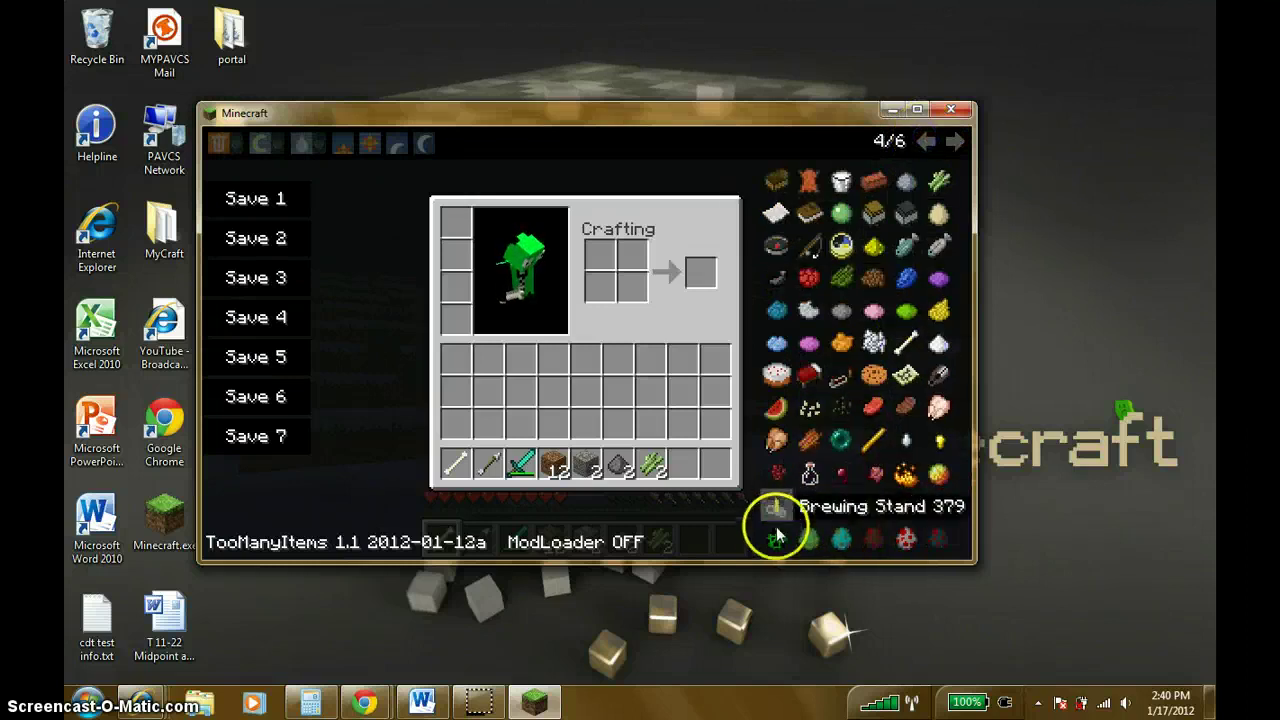
{"action": "left_click", "coordinate": [777, 540]}
{"action": "key", "text": "e"}
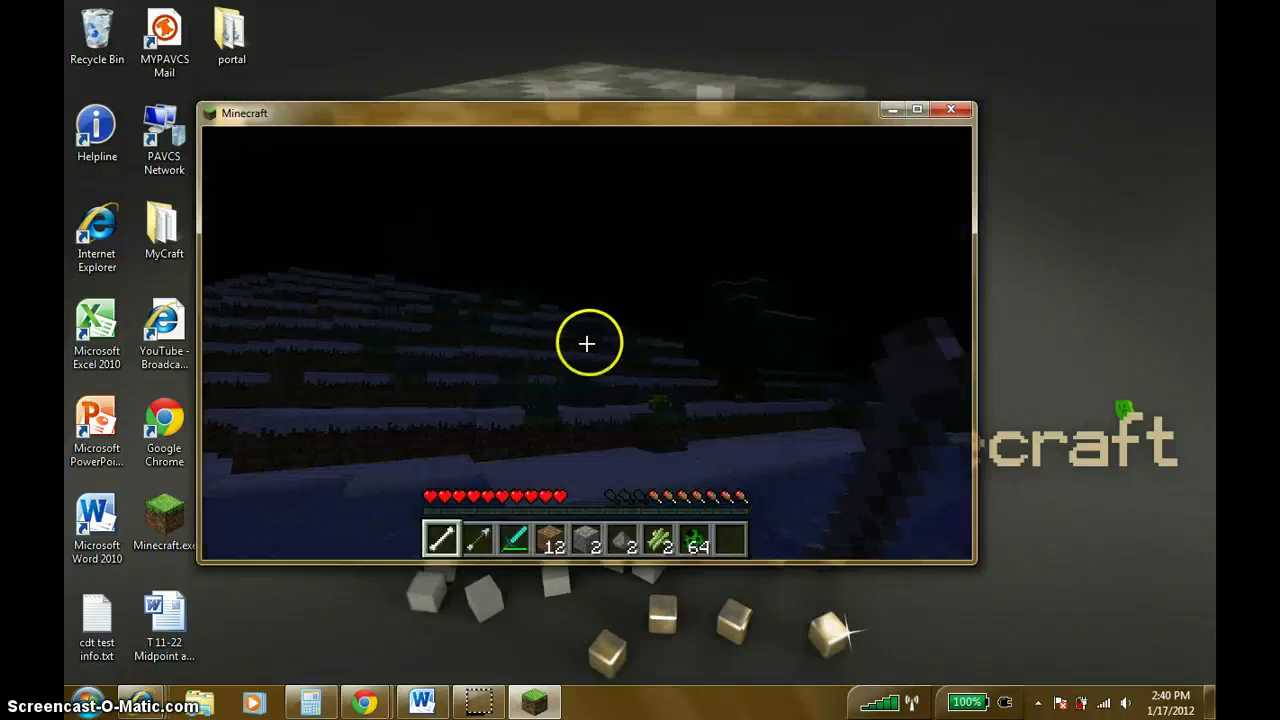